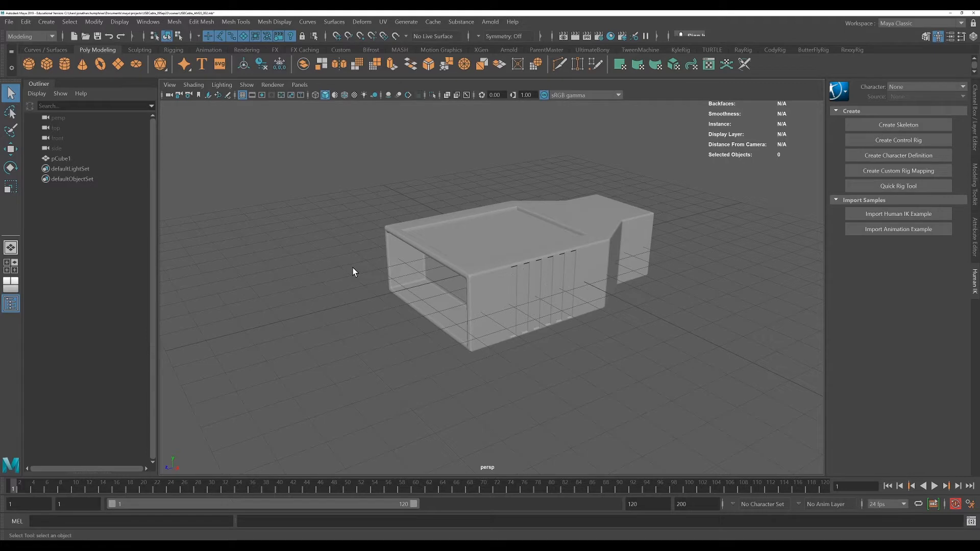
Step: Create a polygon cube and move it along Z out in front of the connector housing's open end
{"action": "left_click", "coordinate": [46, 64]}
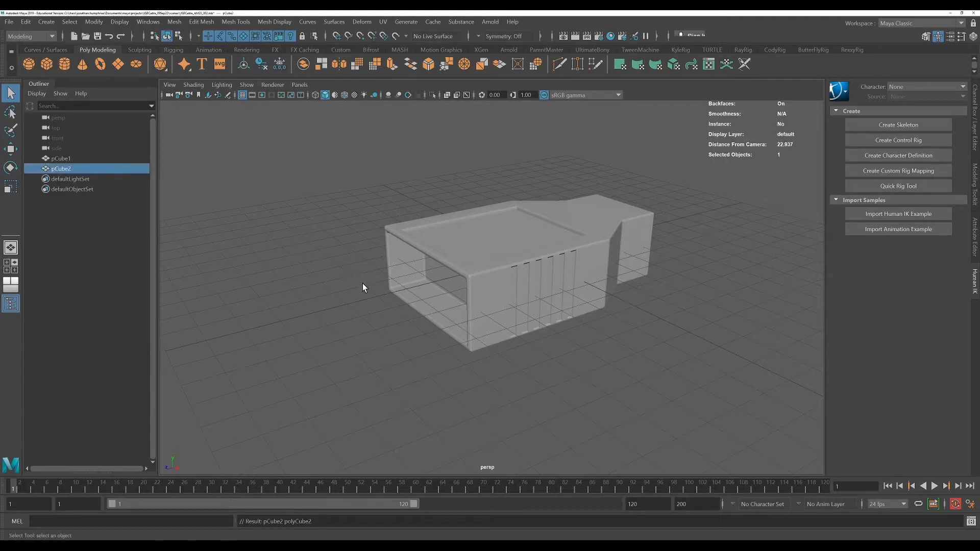
{"action": "key", "text": "w"}
{"action": "left_click_drag", "start_coordinate": [486, 264], "coordinate": [385, 320]}
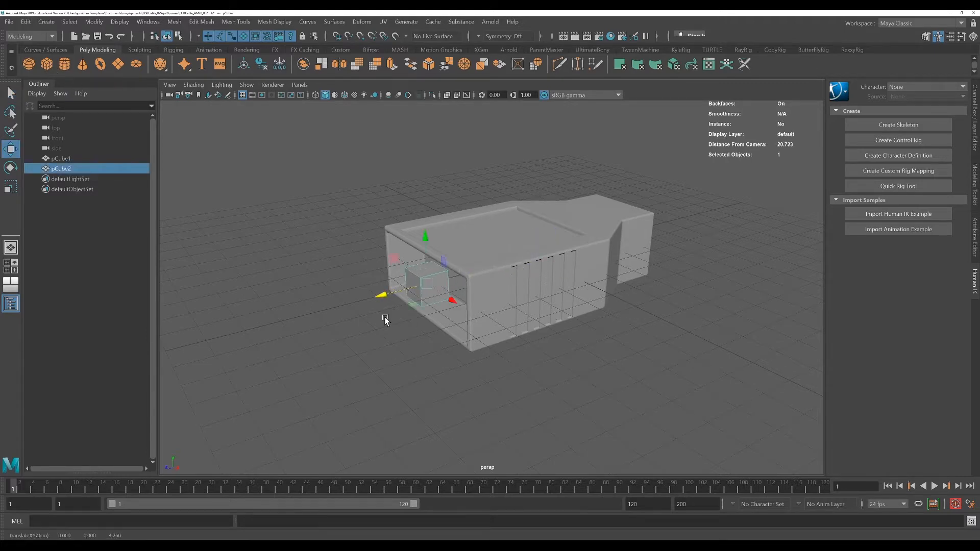
{"action": "key", "text": "space"}
{"action": "left_click_drag", "start_coordinate": [325, 256], "coordinate": [324, 279]}
Step: Scale the cube's width and height to fit the housing's rectangular opening and centre it vertically in the front view
{"action": "scroll", "coordinate": [398, 427], "scroll_direction": "up", "scroll_amount": 5}
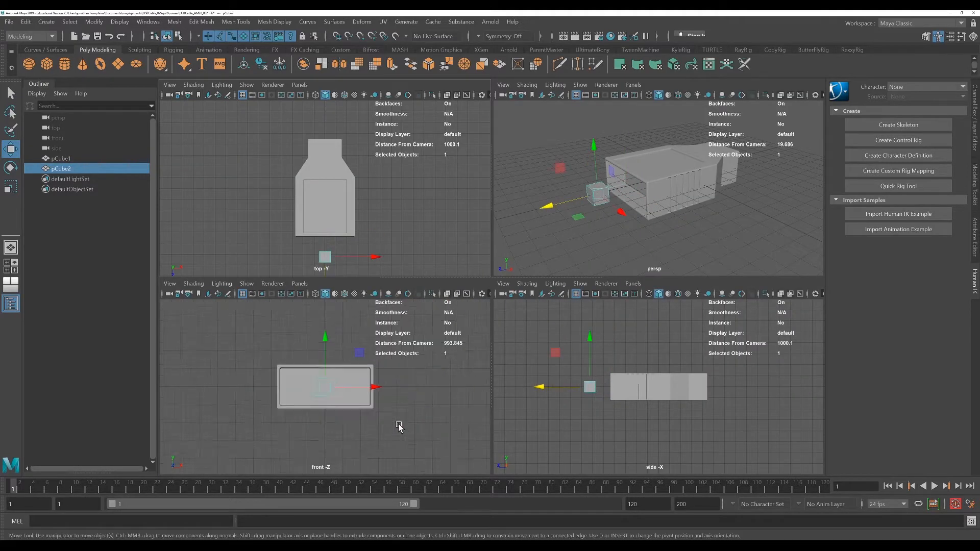
{"action": "key", "text": "r"}
{"action": "left_click_drag", "start_coordinate": [373, 387], "coordinate": [554, 398]}
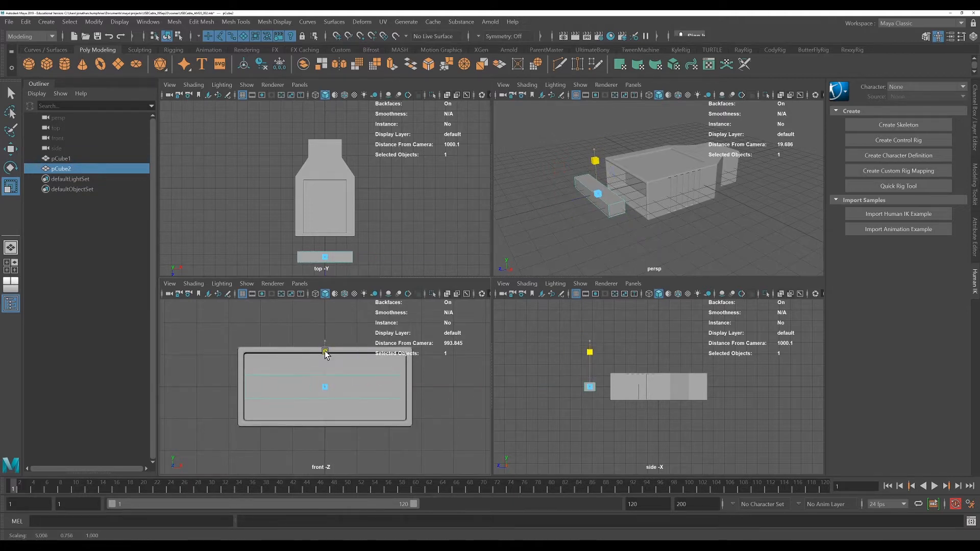
{"action": "key", "text": "w"}
{"action": "left_click_drag", "start_coordinate": [324, 339], "coordinate": [332, 269]}
{"action": "key", "text": "r"}
{"action": "key", "text": "w"}
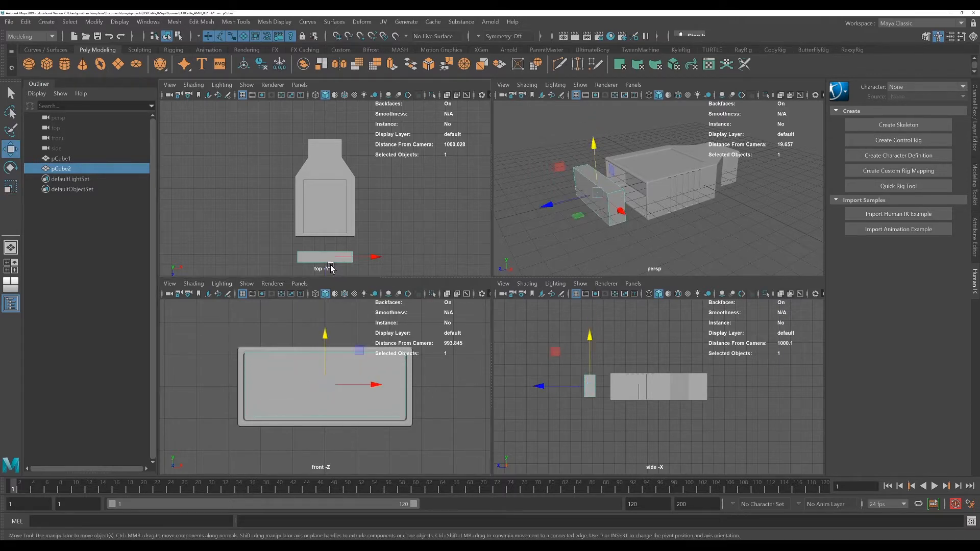
{"action": "left_click_drag", "start_coordinate": [326, 339], "coordinate": [324, 339]}
{"action": "key", "text": "r"}
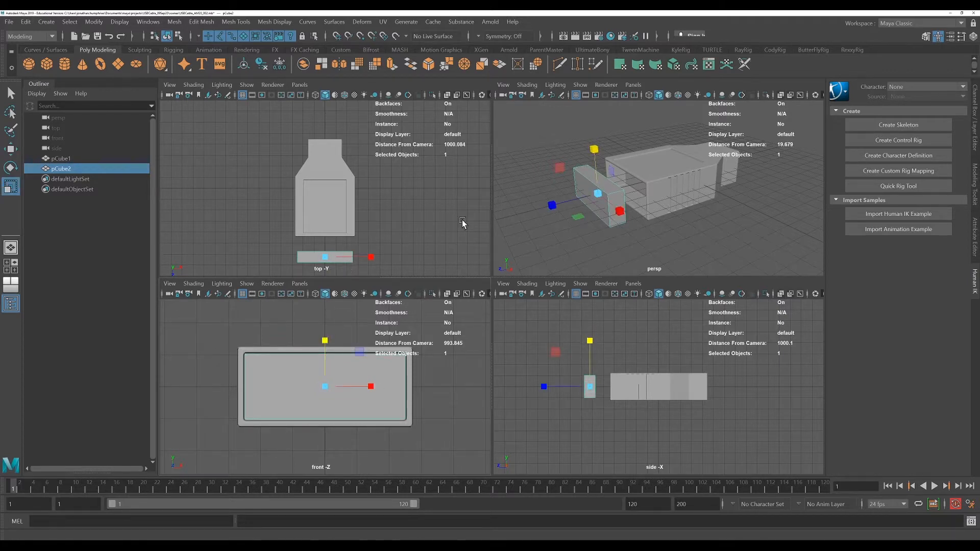
Step: Stretch the cube along Z into a long box and position it just in front of the housing
{"action": "left_click_drag", "start_coordinate": [554, 208], "coordinate": [369, 271]}
{"action": "key", "text": "w"}
{"action": "left_click_drag", "start_coordinate": [548, 210], "coordinate": [531, 210]}
{"action": "key", "text": "space"}
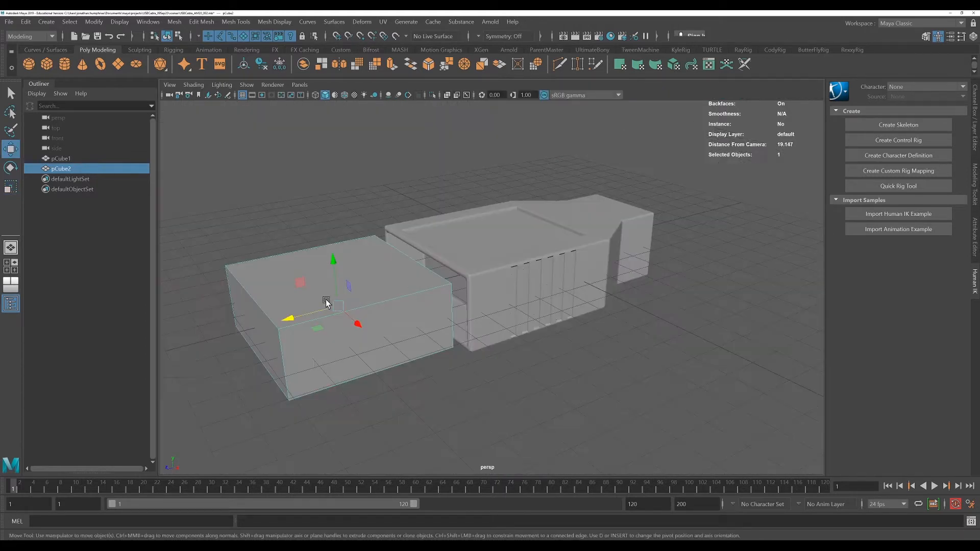
Step: Extrude the box's front end face with a small inward offset to form a thin rim
{"action": "right_click_drag", "start_coordinate": [402, 277], "coordinate": [402, 304]}
{"action": "left_click_drag", "start_coordinate": [426, 393], "coordinate": [462, 385], "text": "alt"}
{"action": "left_click", "coordinate": [488, 336]}
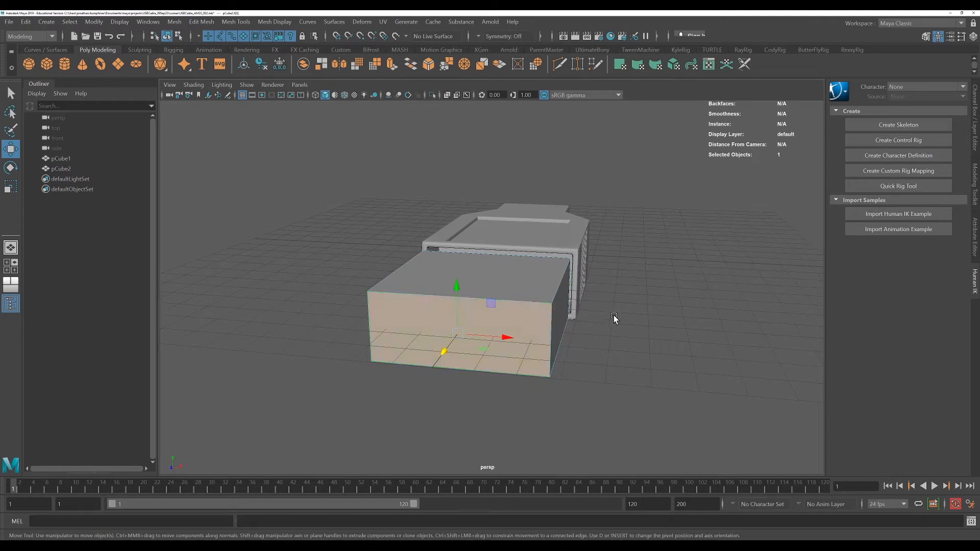
{"action": "key", "text": "ctrl+e"}
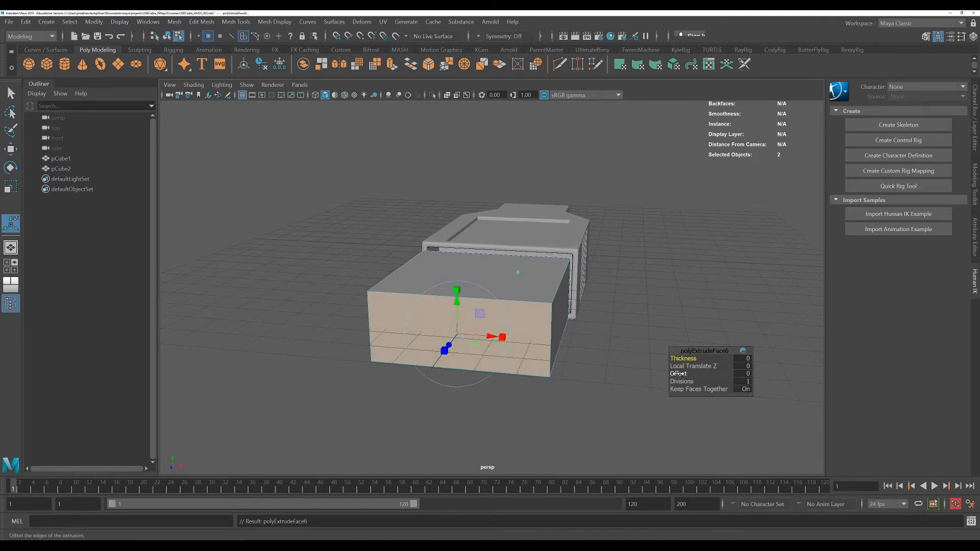
{"action": "left_click_drag", "start_coordinate": [678, 374], "coordinate": [685, 375]}
Step: Extrude the inset front face inward by about 4.4 units to hollow out the box
{"action": "key", "text": "ctrl+e"}
{"action": "left_click_drag", "start_coordinate": [560, 409], "coordinate": [553, 404], "text": "alt"}
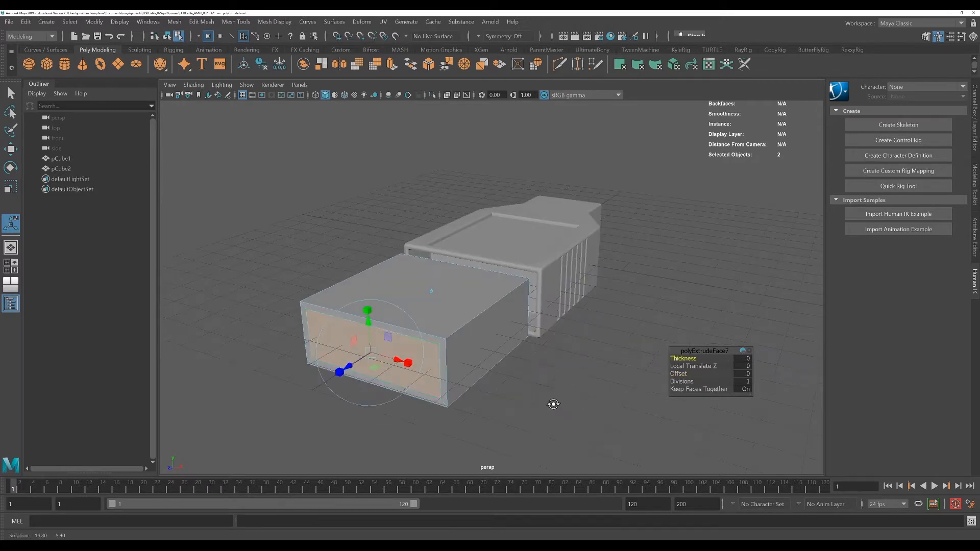
{"action": "key", "text": "Delete"}
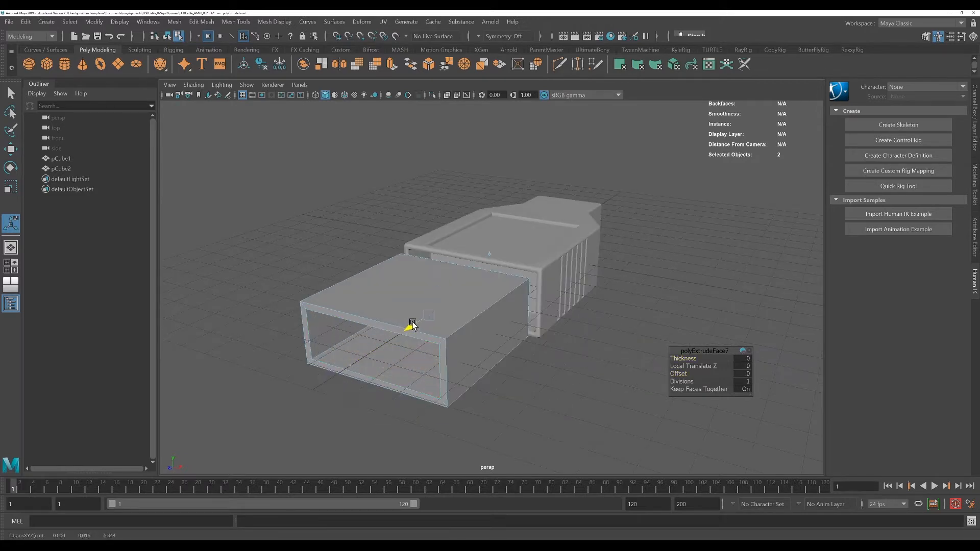
{"action": "left_click", "coordinate": [475, 350]}
{"action": "key", "text": "space"}
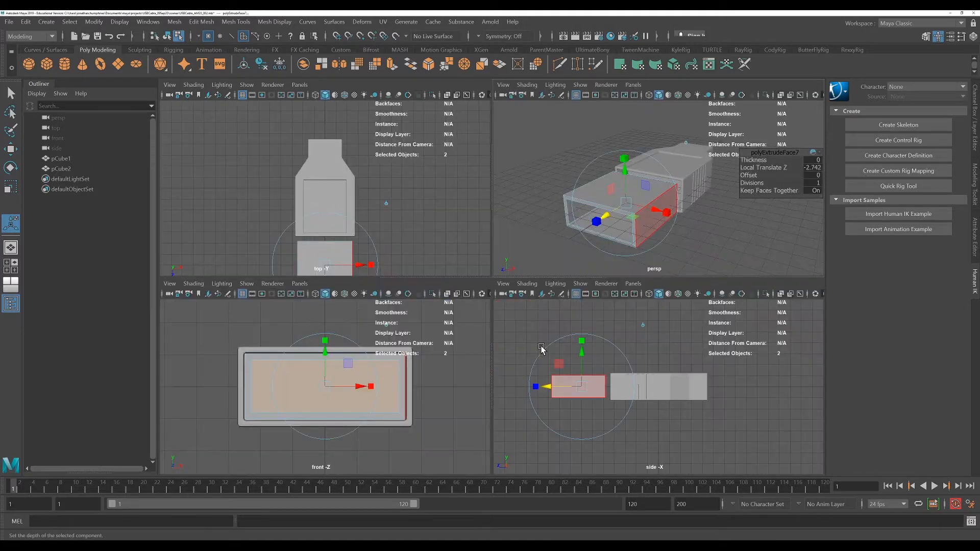
{"action": "left_click_drag", "start_coordinate": [551, 387], "coordinate": [562, 389]}
{"action": "key", "text": "space"}
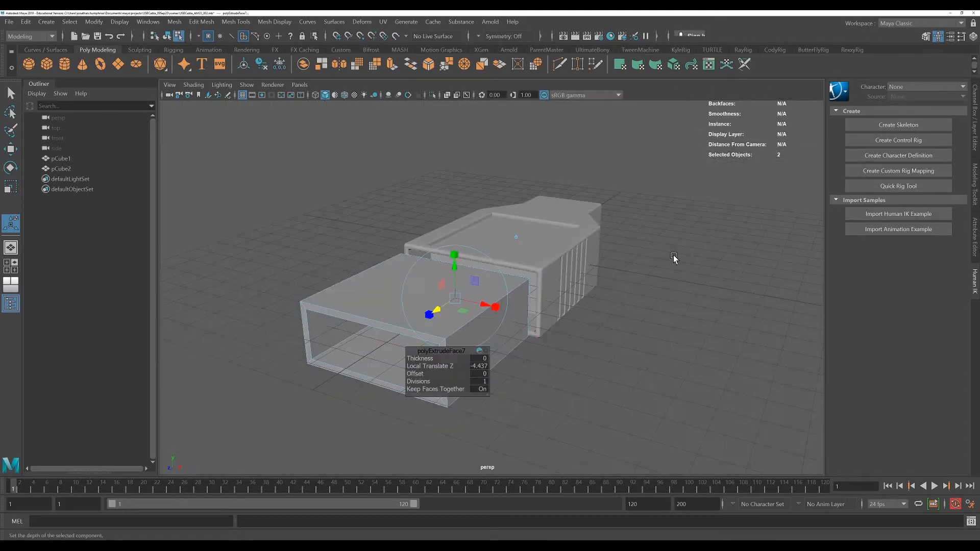
Step: Bevel the edges of the whole hollow shell with 2 segments
{"action": "right_click_drag", "start_coordinate": [376, 278], "coordinate": [412, 261]}
{"action": "left_click_drag", "start_coordinate": [505, 343], "coordinate": [504, 383], "text": "alt"}
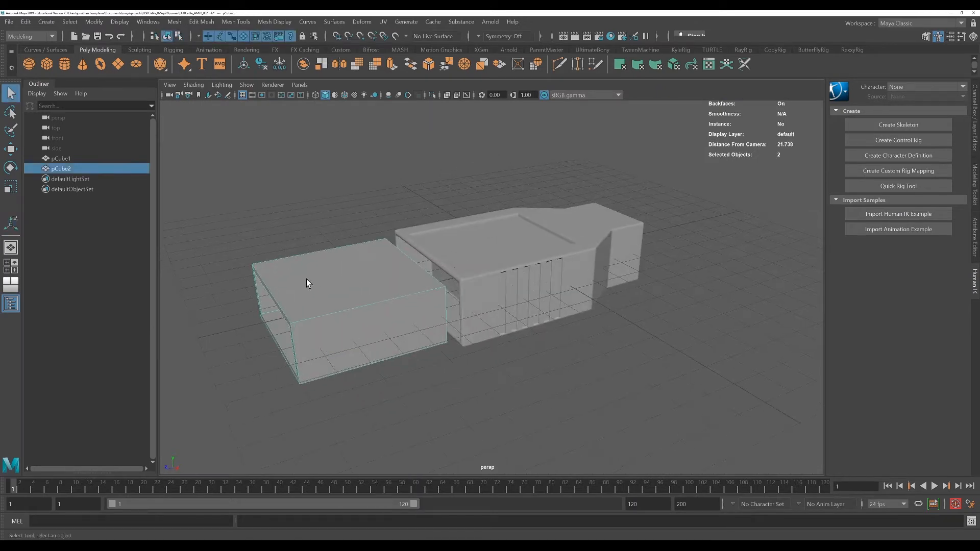
{"action": "left_click_drag", "start_coordinate": [402, 324], "coordinate": [482, 305], "text": "alt"}
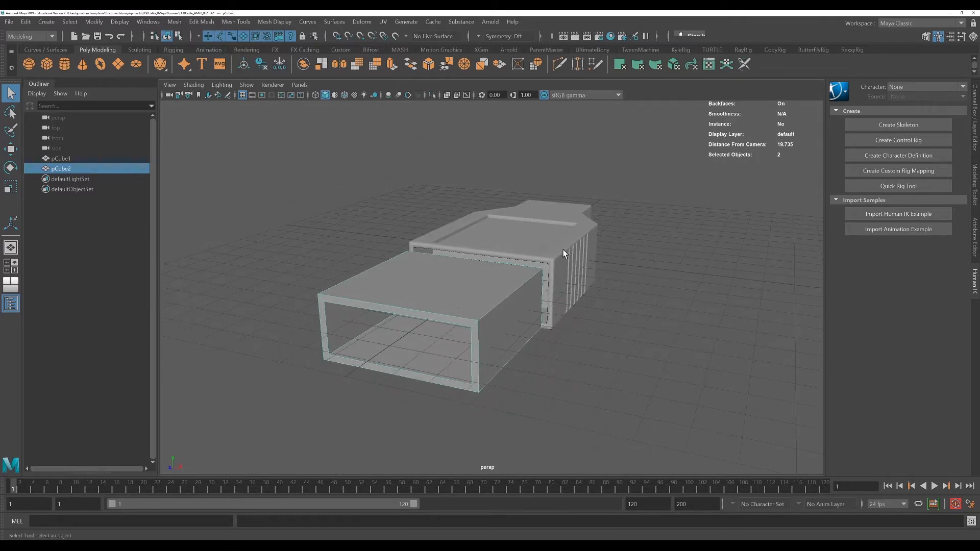
{"action": "right_click_drag", "start_coordinate": [415, 296], "coordinate": [455, 264]}
{"action": "left_click", "coordinate": [201, 21]}
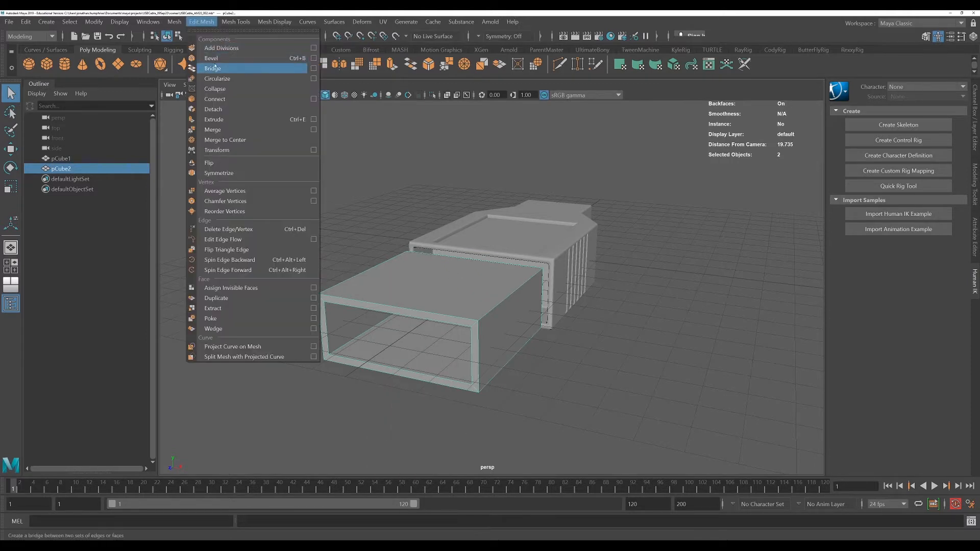
{"action": "left_click", "coordinate": [216, 59]}
{"action": "left_click", "coordinate": [486, 292]}
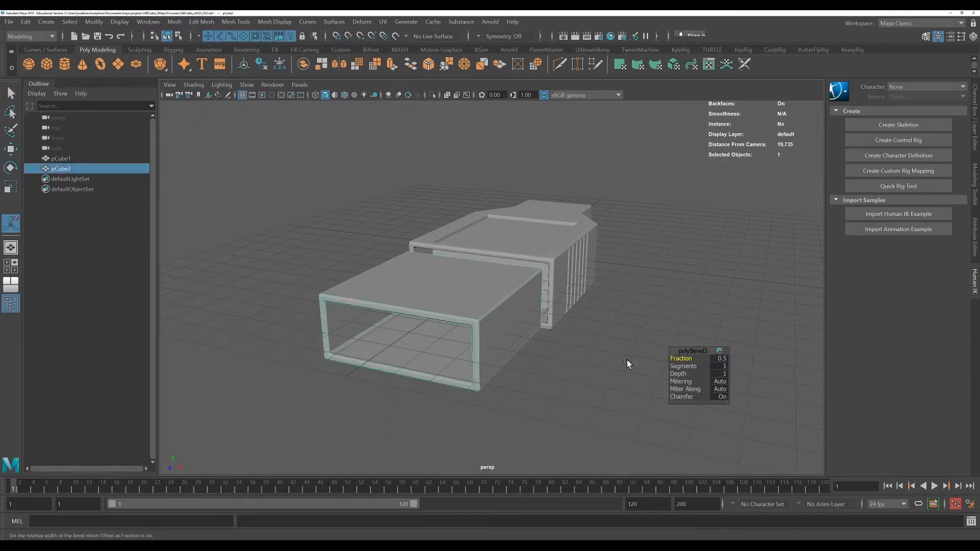
{"action": "left_click", "coordinate": [724, 366]}
{"action": "type", "text": "2"}
{"action": "key", "text": "Return"}
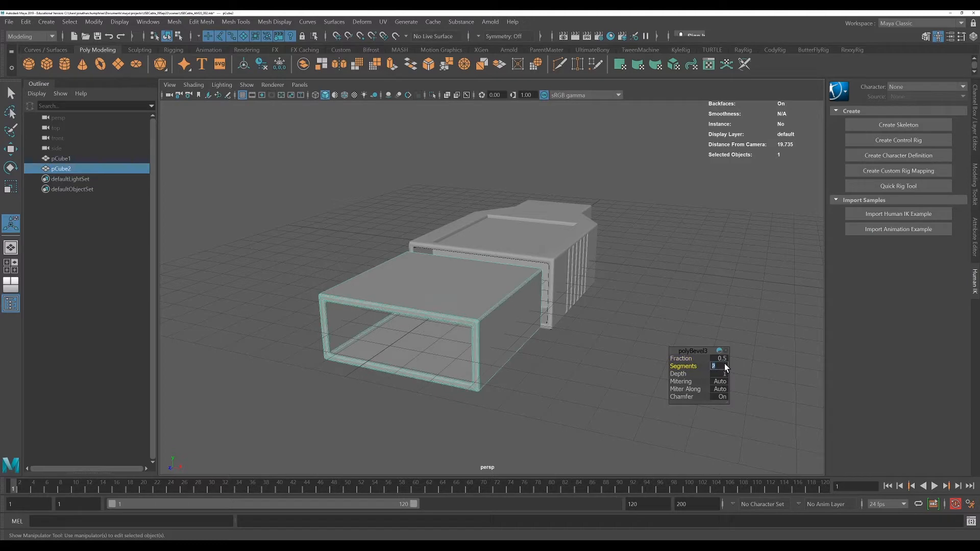
{"action": "left_click", "coordinate": [720, 358]}
{"action": "right_click_drag", "start_coordinate": [462, 296], "coordinate": [499, 265]}
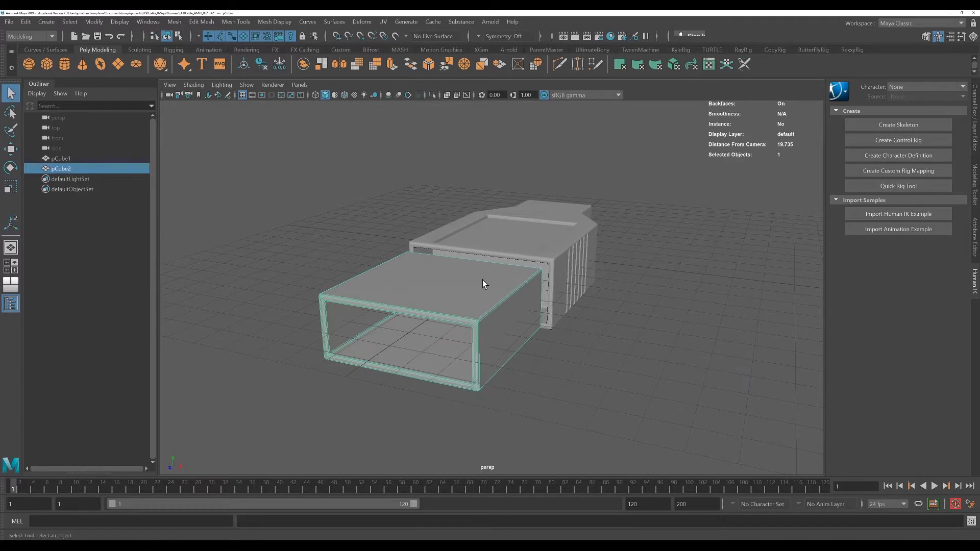
{"action": "left_click_drag", "start_coordinate": [482, 280], "coordinate": [462, 298], "text": "alt"}
{"action": "right_click_drag", "start_coordinate": [414, 278], "coordinate": [413, 307]}
{"action": "left_click", "coordinate": [392, 298]}
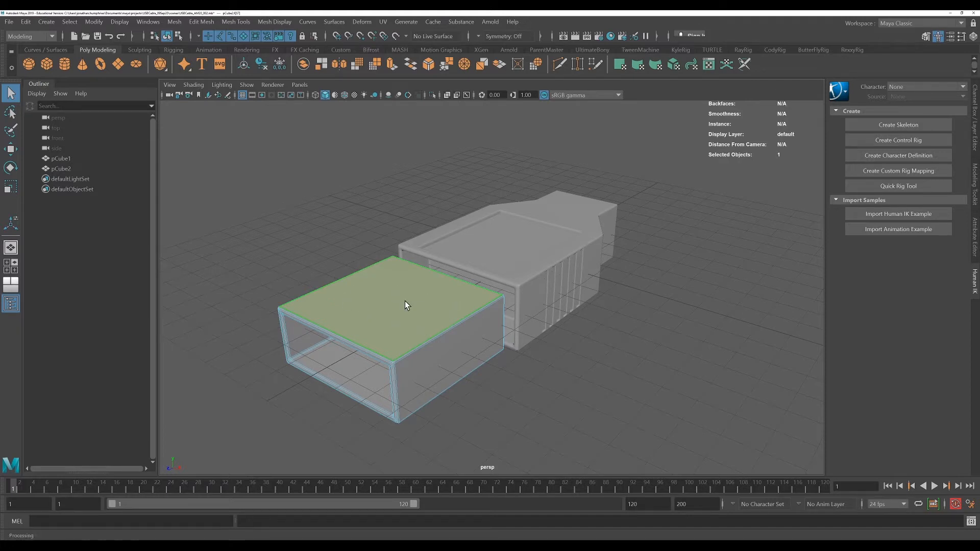
{"action": "left_click_drag", "start_coordinate": [415, 307], "coordinate": [458, 287], "text": "alt"}
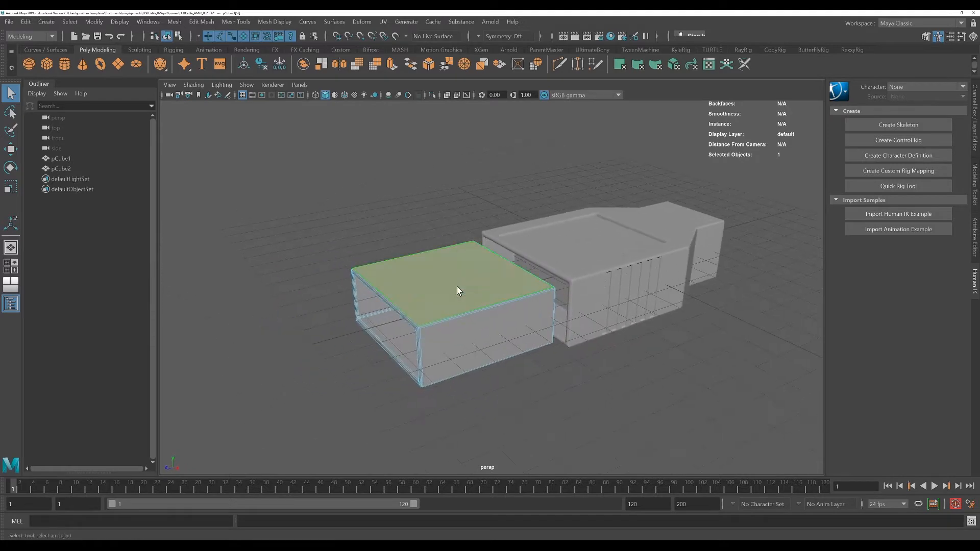
{"action": "right_click_drag", "start_coordinate": [457, 286], "coordinate": [496, 260]}
Step: Insert two evenly spaced edge loops crosswise around the shell using the Insert Edge Loop tool's multiple-loops option
{"action": "left_click", "coordinate": [246, 22]}
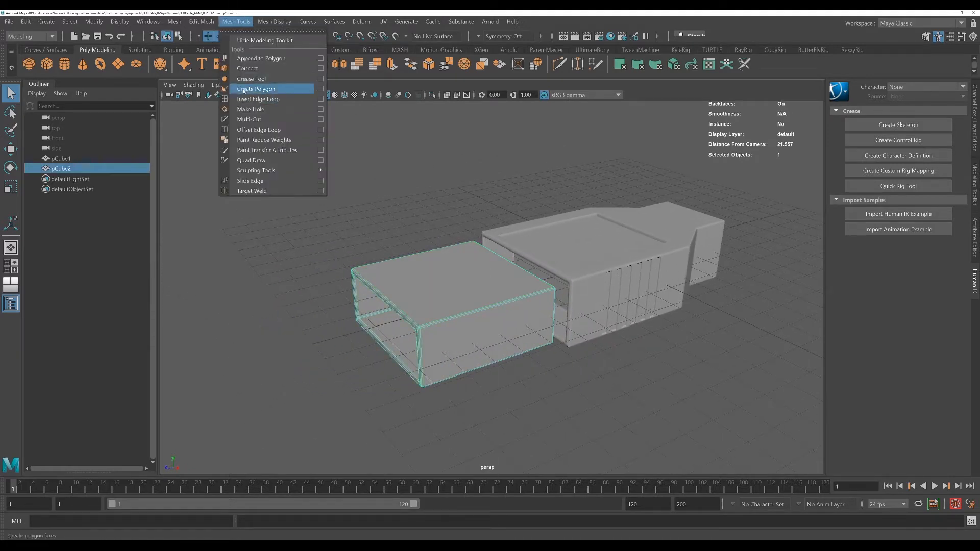
{"action": "left_click", "coordinate": [257, 100]}
{"action": "double_click", "coordinate": [13, 226]}
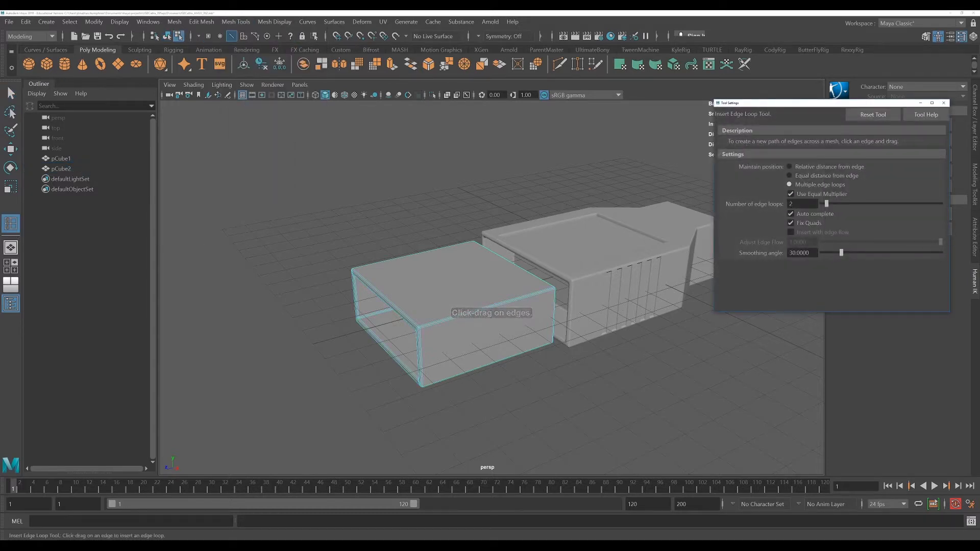
{"action": "left_click", "coordinate": [477, 311]}
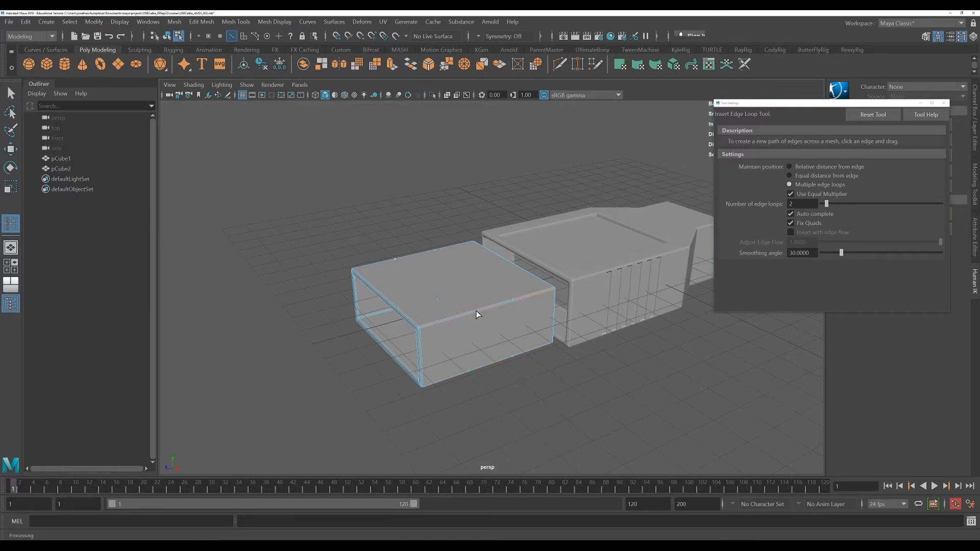
{"action": "left_click_drag", "start_coordinate": [477, 311], "coordinate": [531, 321], "text": "alt"}
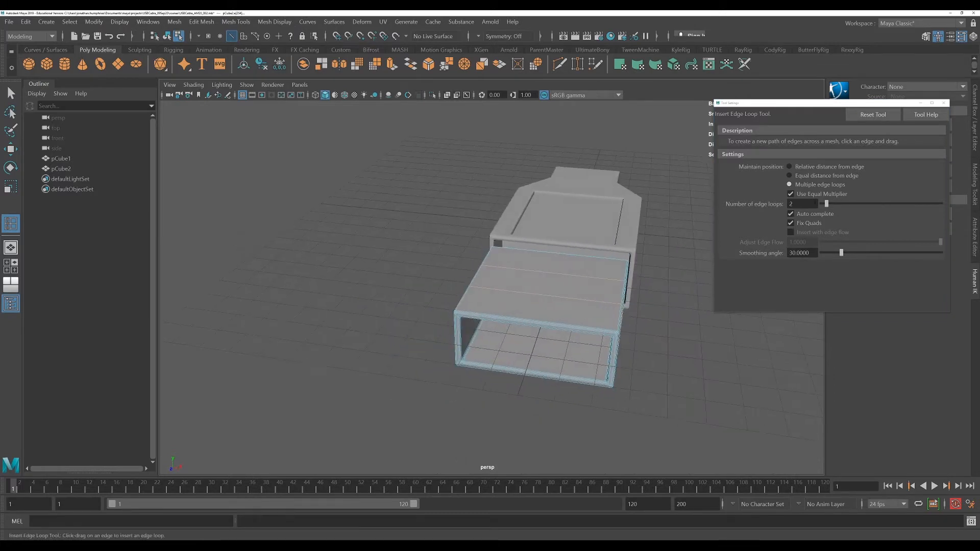
Step: Set the number of edge loops to 4 and insert them lengthwise along the shell
{"action": "left_click_drag", "start_coordinate": [815, 204], "coordinate": [750, 204]}
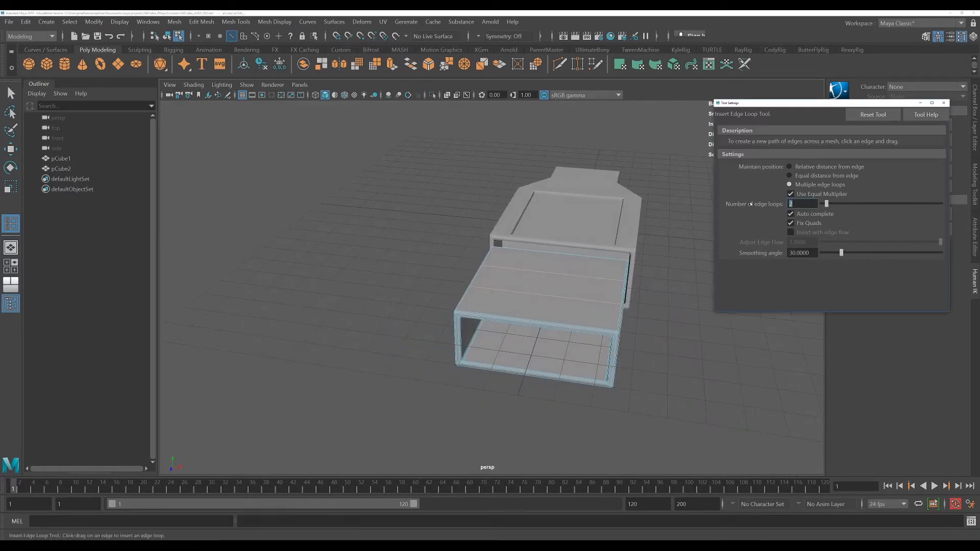
{"action": "left_click", "coordinate": [552, 326]}
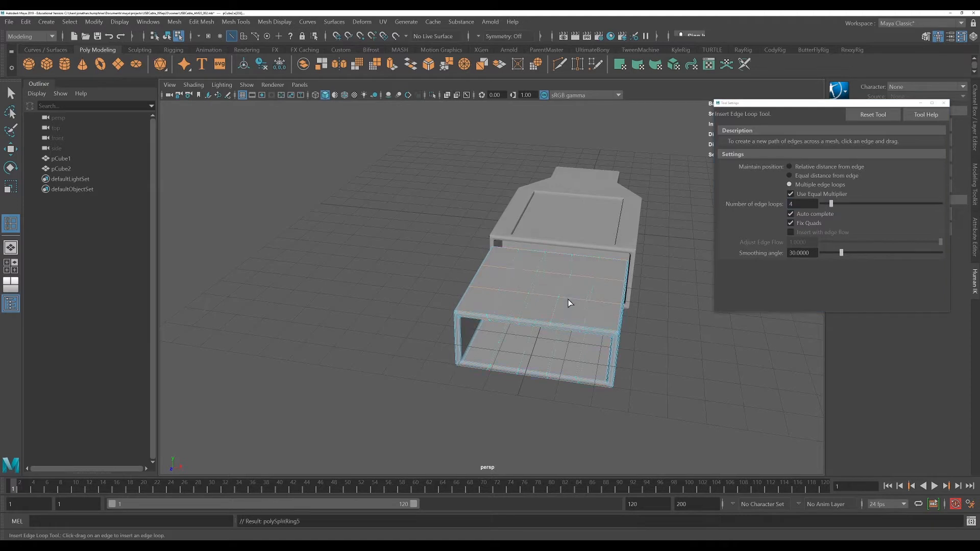
{"action": "key", "text": "q"}
{"action": "right_click_drag", "start_coordinate": [560, 261], "coordinate": [560, 289]}
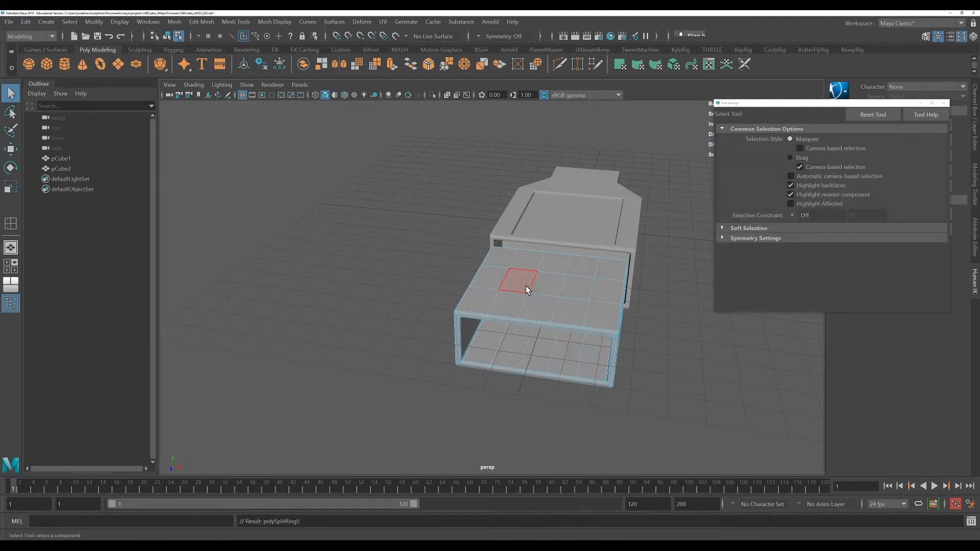
{"action": "left_click", "coordinate": [525, 286]}
{"action": "left_click", "coordinate": [578, 289], "text": "shift"}
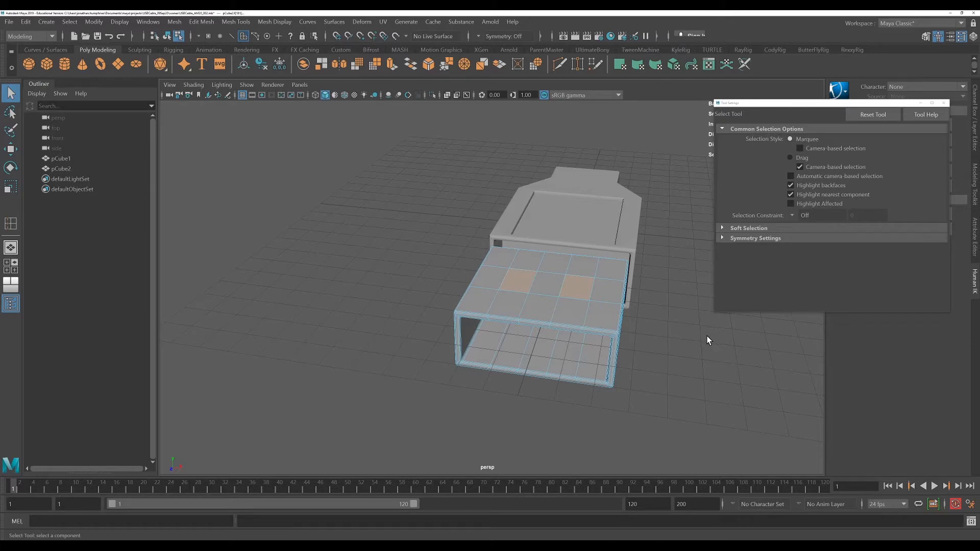
{"action": "left_click_drag", "start_coordinate": [707, 339], "coordinate": [668, 384], "text": "alt"}
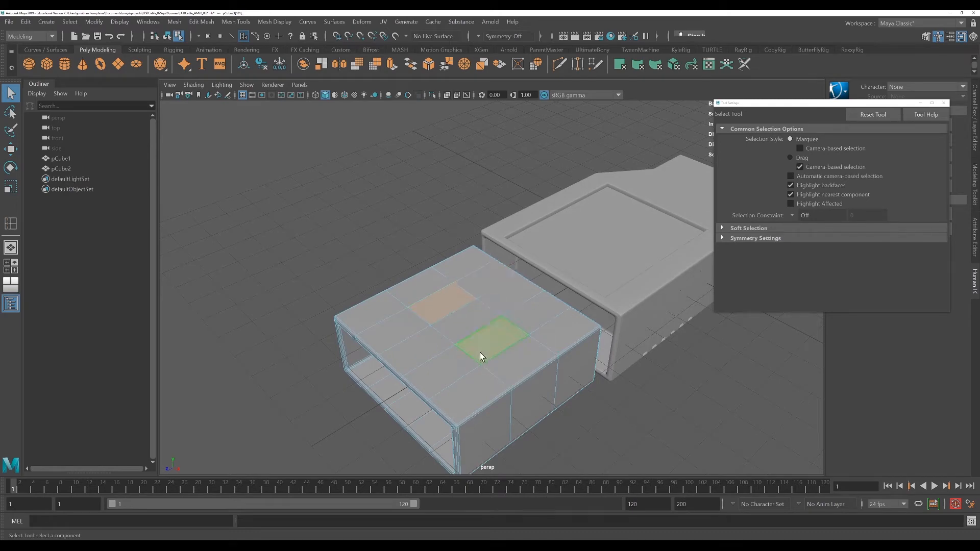
Step: Scale the lengthwise edge loops along X to adjust their spacing across the shell's width
{"action": "right_click_drag", "start_coordinate": [425, 280], "coordinate": [431, 251]}
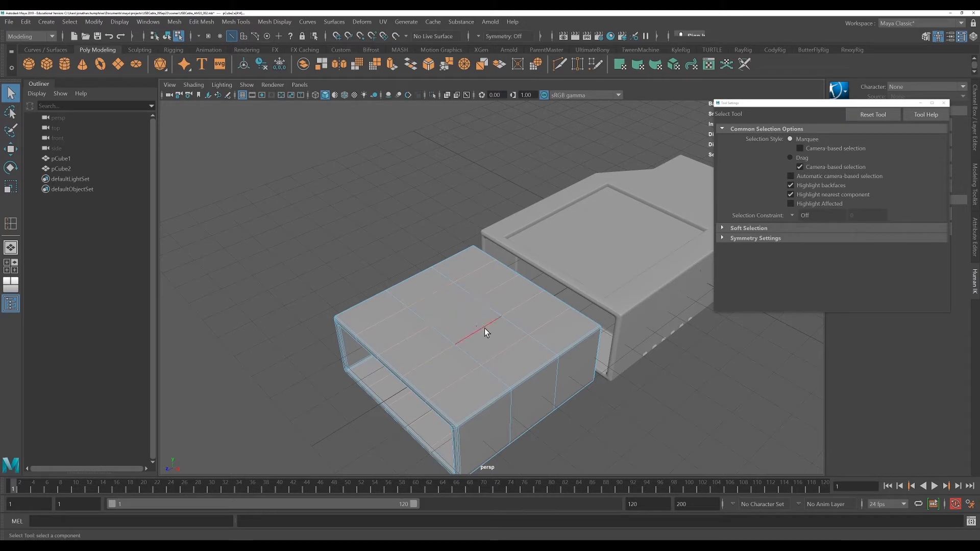
{"action": "left_click_drag", "start_coordinate": [547, 376], "coordinate": [575, 378], "text": "alt"}
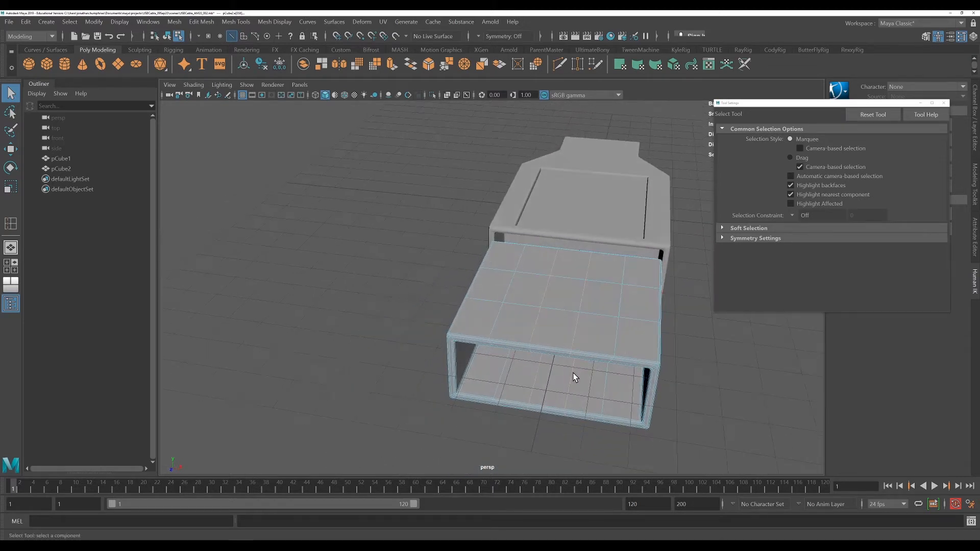
{"action": "key", "text": "r"}
{"action": "mouse_move", "coordinate": [605, 330]}
{"action": "left_mouse_down"}
{"action": "mouse_move", "coordinate": [597, 332]}
{"action": "mouse_move", "coordinate": [620, 333]}
{"action": "left_mouse_up"}
Step: Select both crosswise edge loops and scale them apart along Z to lengthen the middle band of faces
{"action": "double_click", "coordinate": [607, 284]}
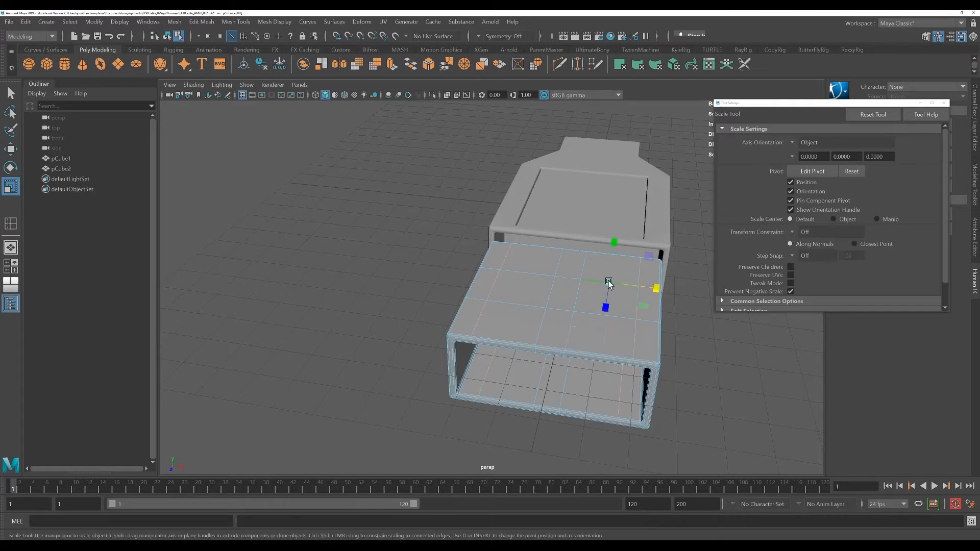
{"action": "double_click", "coordinate": [517, 305], "text": "shift"}
{"action": "left_click_drag", "start_coordinate": [555, 352], "coordinate": [553, 368]}
{"action": "left_click_drag", "start_coordinate": [710, 409], "coordinate": [666, 412], "text": "alt"}
{"action": "left_click_drag", "start_coordinate": [411, 359], "coordinate": [411, 359]}
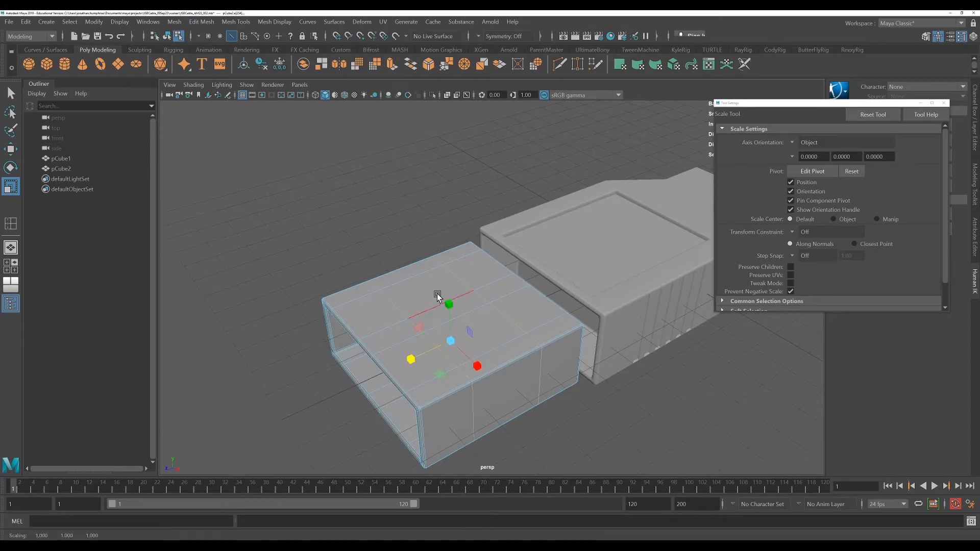
Step: Select the two rectangular faces on the shell's top side and check the shell's interior for matching divisions
{"action": "right_click_drag", "start_coordinate": [459, 269], "coordinate": [460, 298]}
{"action": "left_click_drag", "start_coordinate": [485, 319], "coordinate": [560, 258], "text": "alt"}
{"action": "left_click_drag", "start_coordinate": [756, 388], "coordinate": [732, 398], "text": "alt"}
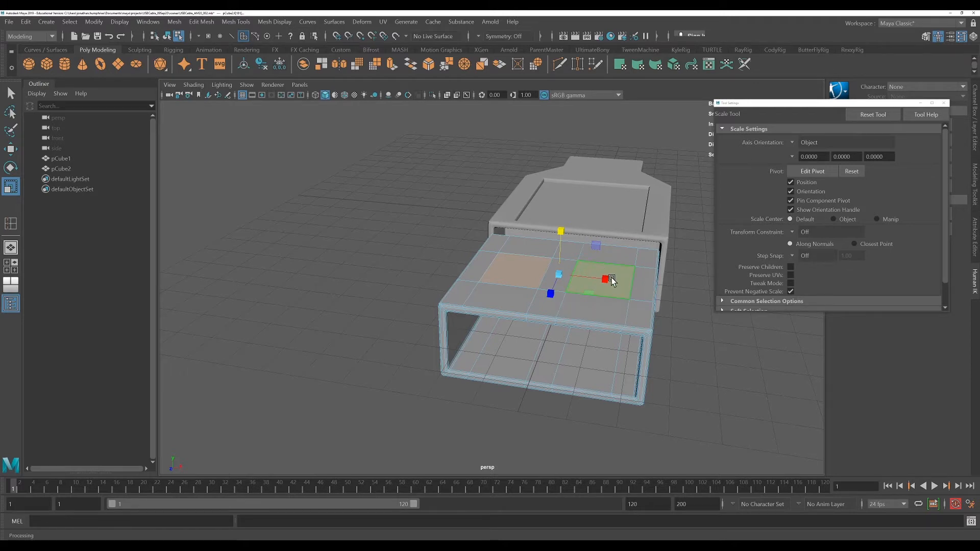
{"action": "left_click_drag", "start_coordinate": [647, 333], "coordinate": [635, 276], "text": "alt"}
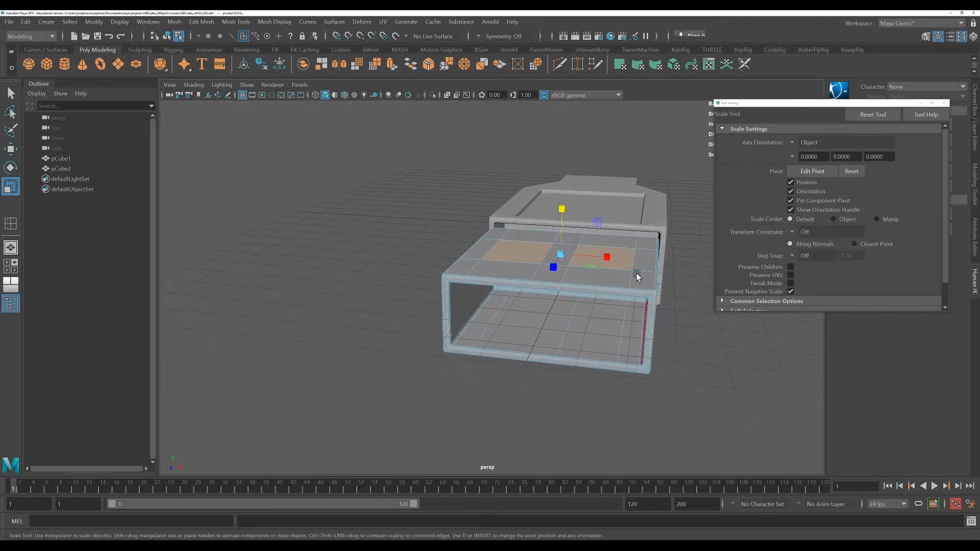
{"action": "left_click_drag", "start_coordinate": [642, 334], "coordinate": [641, 442], "text": "alt"}
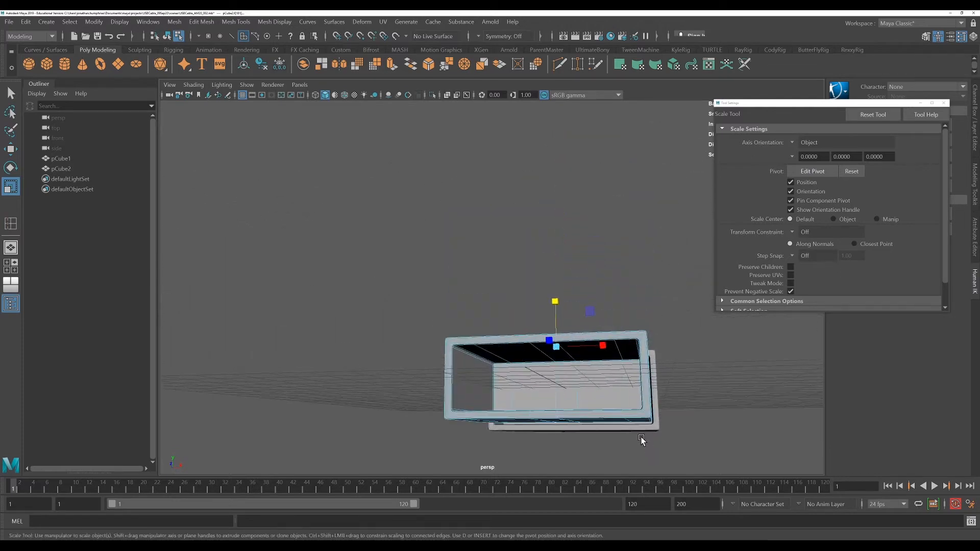
{"action": "mouse_move", "coordinate": [606, 390]}
{"action": "left_mouse_down", "text": "alt"}
{"action": "mouse_move", "coordinate": [625, 368]}
{"action": "mouse_move", "coordinate": [635, 387]}
{"action": "mouse_move", "coordinate": [613, 372]}
{"action": "mouse_move", "coordinate": [622, 393]}
{"action": "left_mouse_up", "text": "alt"}
Step: Set the number of edge loops to 2 and insert them crosswise around the shell's inner surface
{"action": "left_click", "coordinate": [15, 223]}
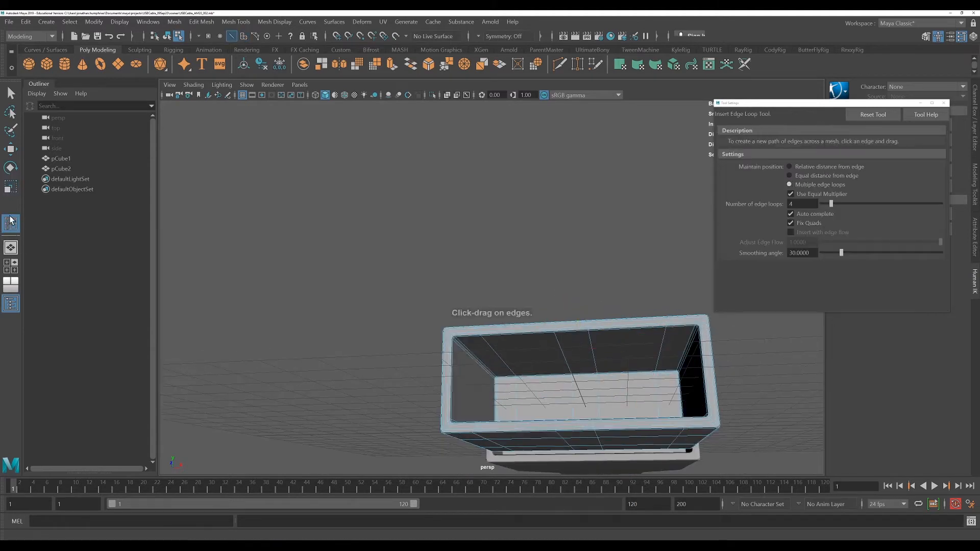
{"action": "double_click", "coordinate": [796, 204]}
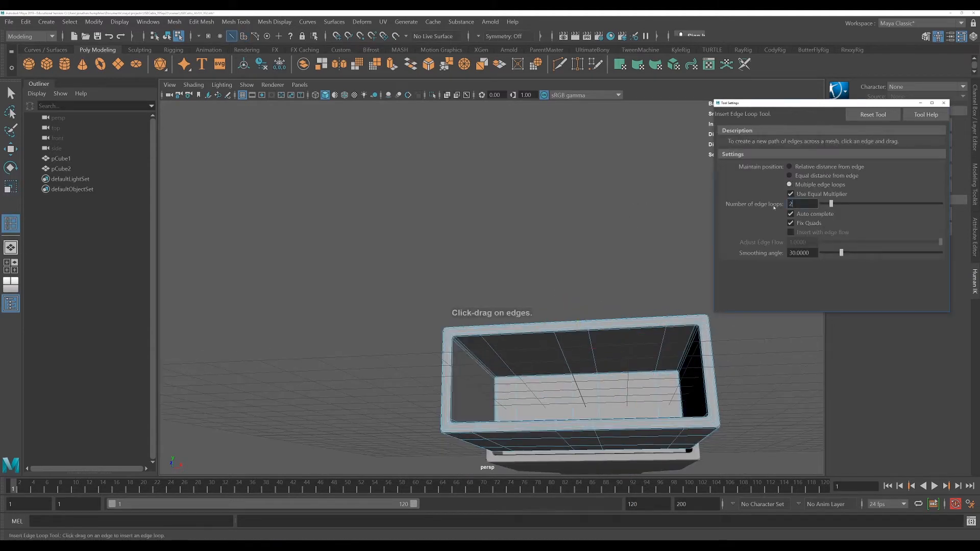
{"action": "key", "text": "Return"}
{"action": "left_click", "coordinate": [561, 351]}
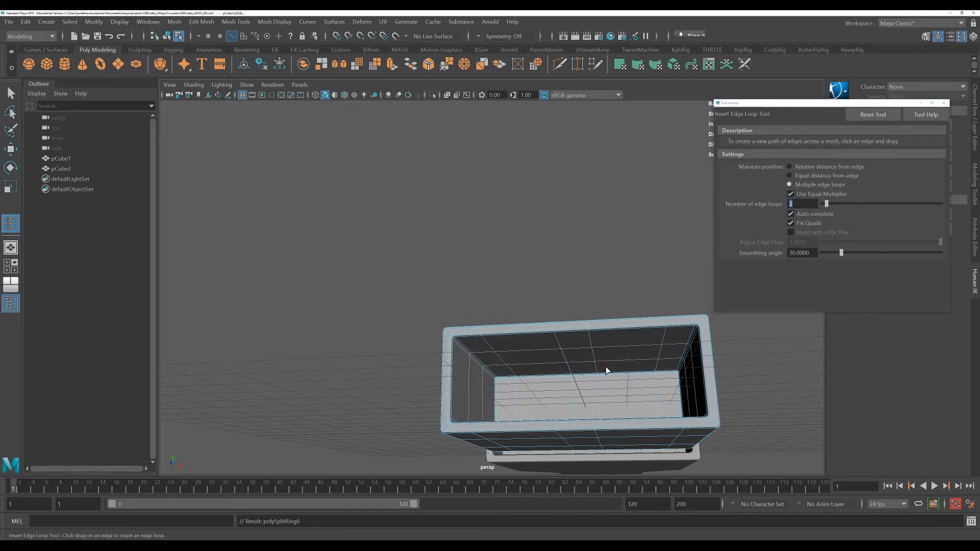
{"action": "mouse_move", "coordinate": [608, 371]}
{"action": "left_mouse_down", "text": "alt"}
{"action": "mouse_move", "coordinate": [619, 359]}
{"action": "mouse_move", "coordinate": [615, 368]}
{"action": "left_mouse_up", "text": "alt"}
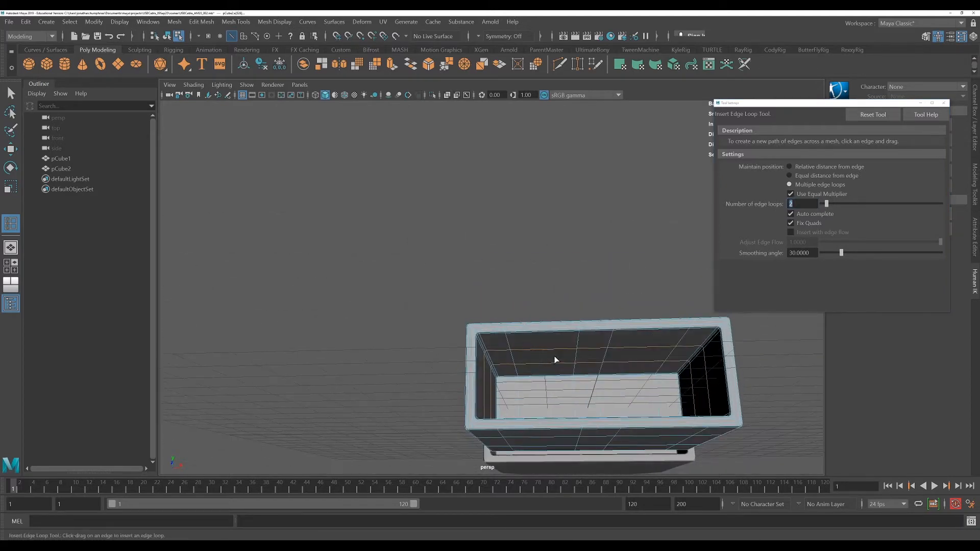
Step: Move the two inner crosswise edge loops along Z in a wireframe top view to centre them between the outer pair
{"action": "left_click_drag", "start_coordinate": [590, 349], "coordinate": [502, 422], "text": "alt"}
{"action": "left_click_drag", "start_coordinate": [615, 425], "coordinate": [568, 299], "text": "alt"}
{"action": "key", "text": "space"}
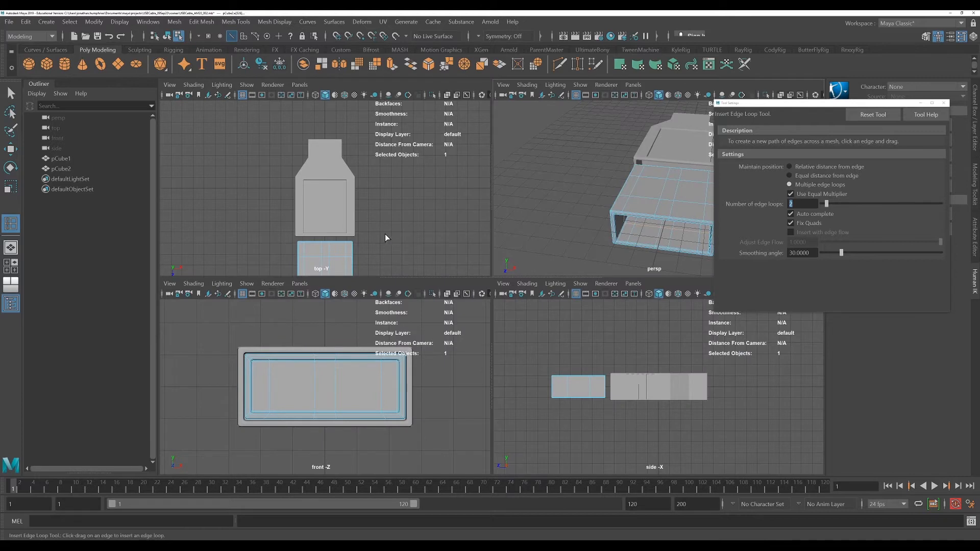
{"action": "scroll", "coordinate": [388, 235], "scroll_direction": "down", "scroll_amount": 2}
{"action": "middle_click_drag", "start_coordinate": [388, 235], "coordinate": [403, 204], "text": "alt"}
{"action": "key", "text": "space"}
{"action": "scroll", "coordinate": [558, 349], "scroll_direction": "up", "scroll_amount": 3}
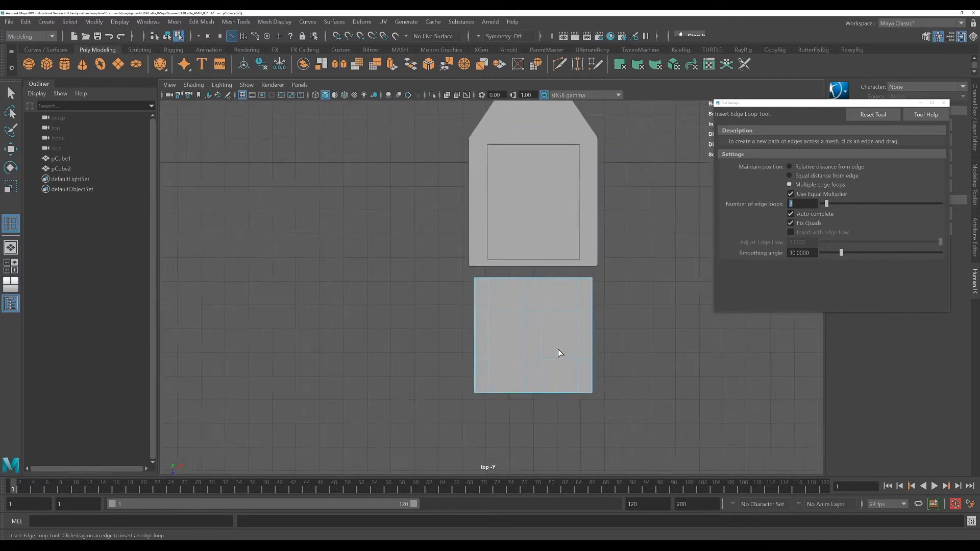
{"action": "scroll", "coordinate": [558, 350], "scroll_direction": "up", "scroll_amount": 1}
{"action": "middle_click_drag", "start_coordinate": [626, 346], "coordinate": [514, 321], "text": "alt"}
{"action": "key", "text": "4"}
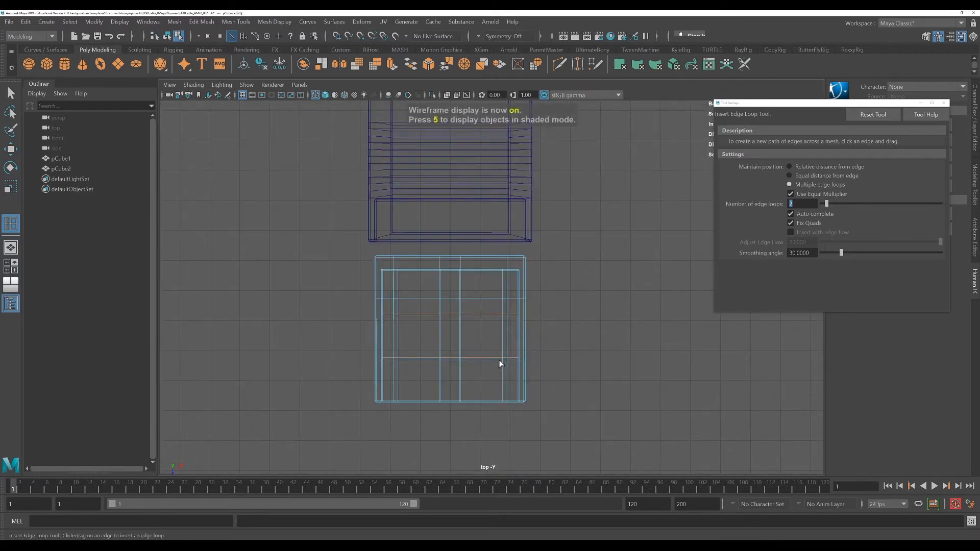
{"action": "key", "text": "w"}
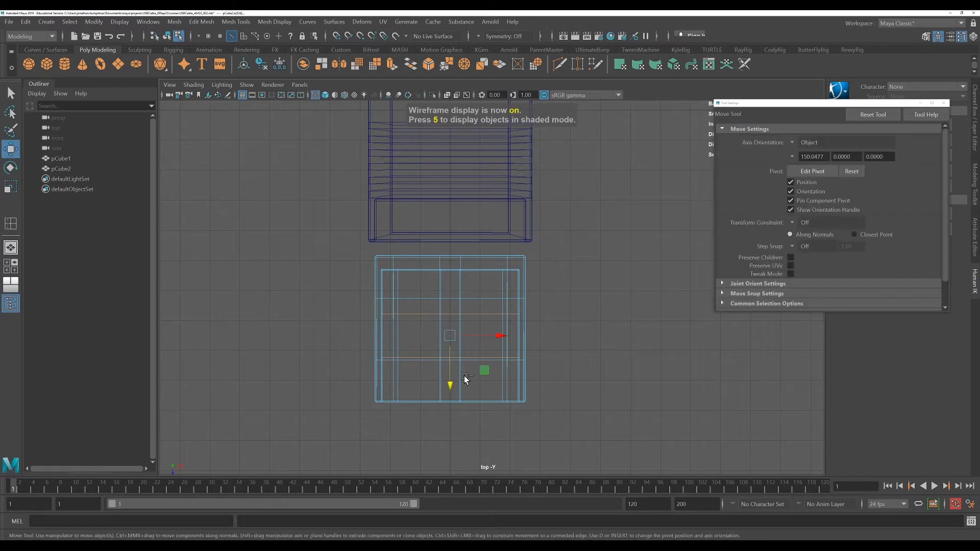
{"action": "left_click_drag", "start_coordinate": [451, 385], "coordinate": [450, 383]}
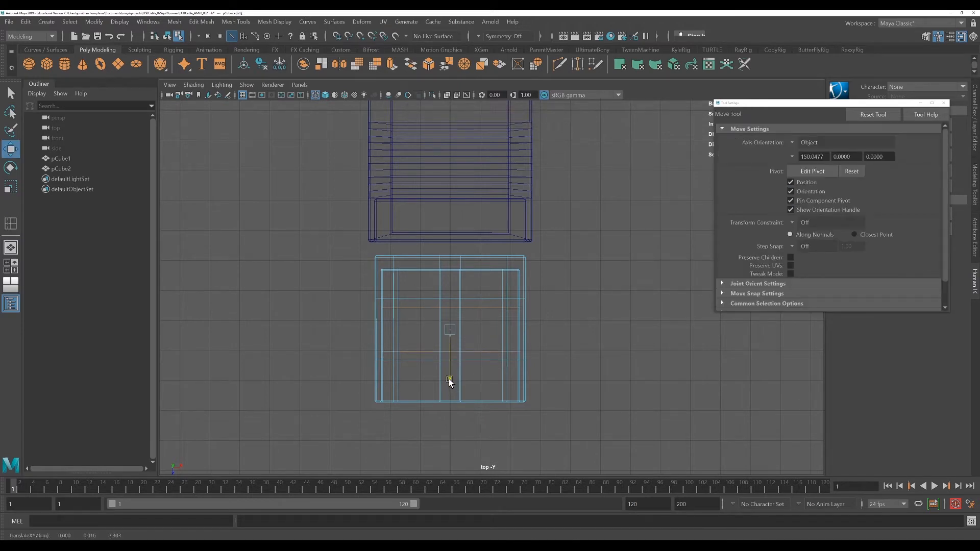
Step: Scale the inner crosswise edge loops apart along Z and fine-tune their position to line up with the outer loops
{"action": "key", "text": "r"}
{"action": "left_click_drag", "start_coordinate": [451, 377], "coordinate": [453, 398]}
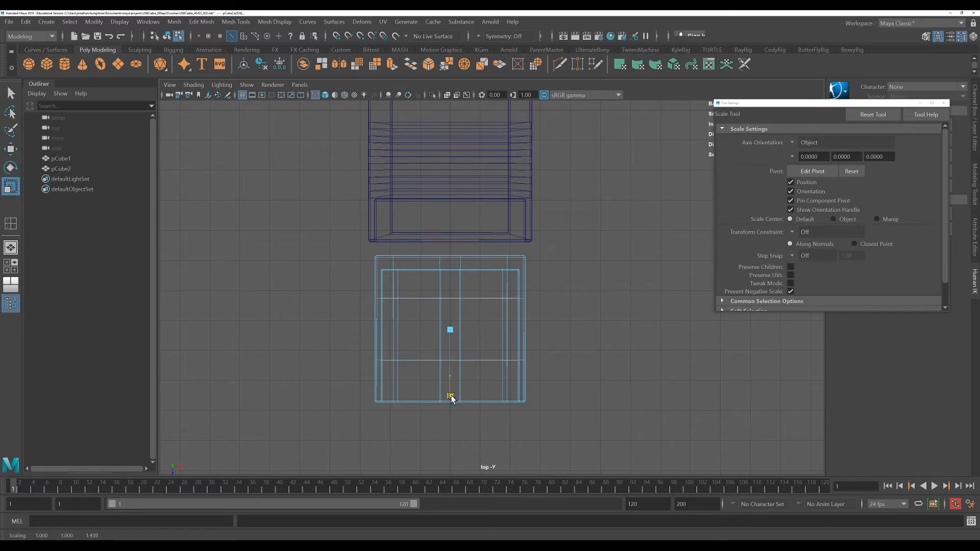
{"action": "key", "text": "w"}
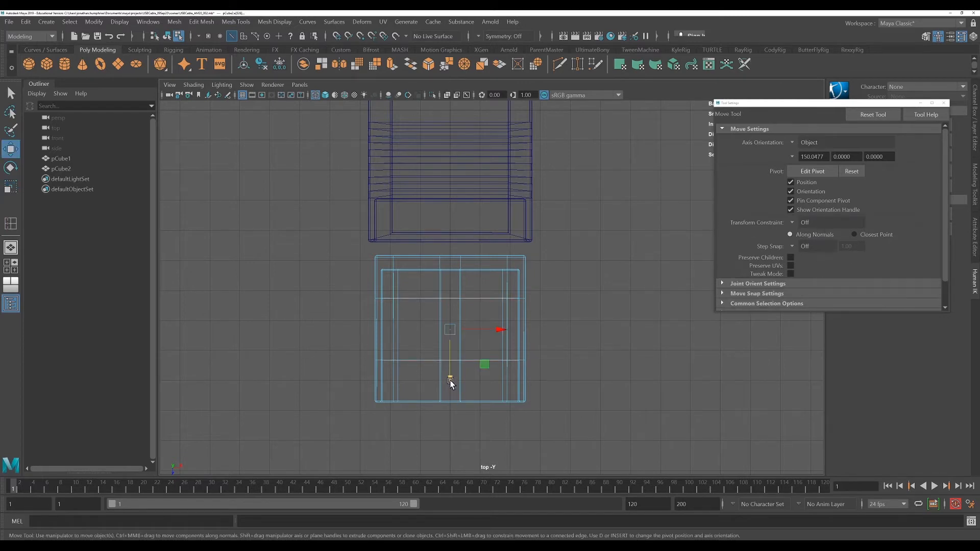
{"action": "left_click_drag", "start_coordinate": [452, 384], "coordinate": [454, 383]}
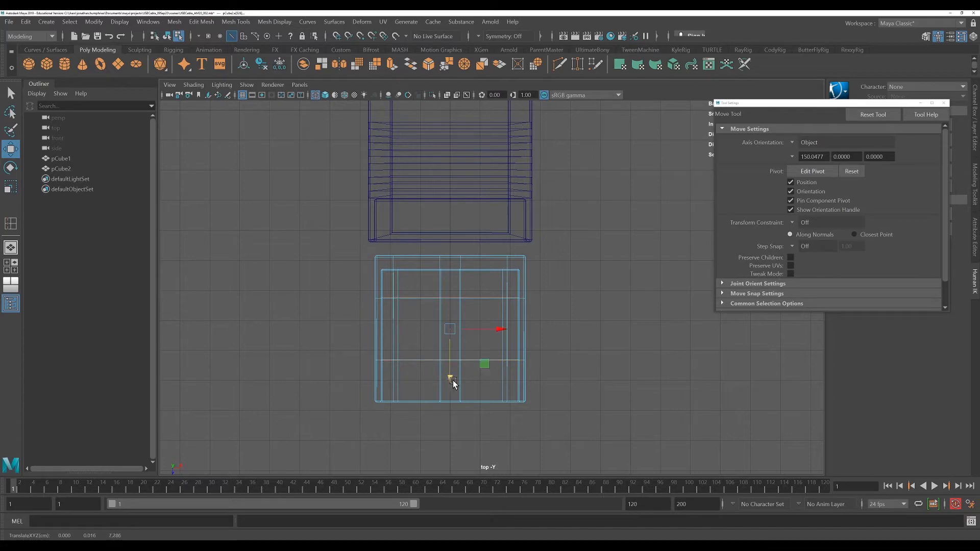
Step: Select the first lengthwise edge loop in the perspective view and flatten it along X to align its inner and outer edges
{"action": "key", "text": "space"}
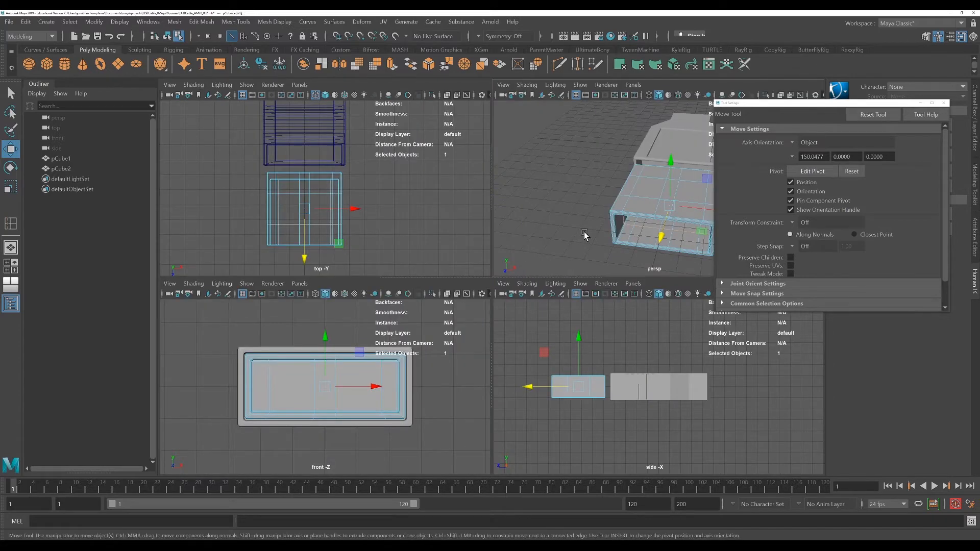
{"action": "key", "text": "space"}
{"action": "scroll", "coordinate": [606, 309], "scroll_direction": "up", "scroll_amount": 4}
{"action": "middle_click_drag", "start_coordinate": [613, 291], "coordinate": [617, 262], "text": "alt"}
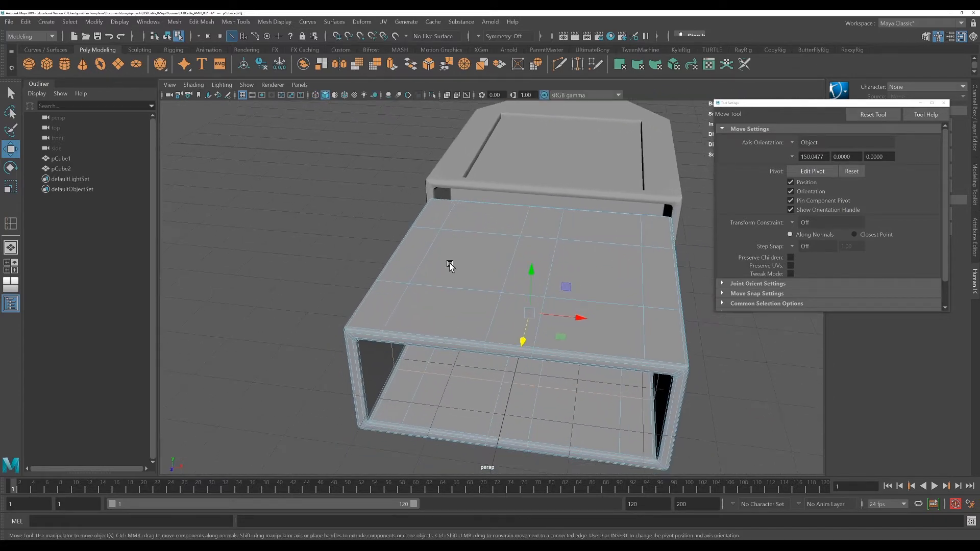
{"action": "left_click", "coordinate": [435, 244]}
{"action": "left_click_drag", "start_coordinate": [556, 292], "coordinate": [537, 278], "text": "alt"}
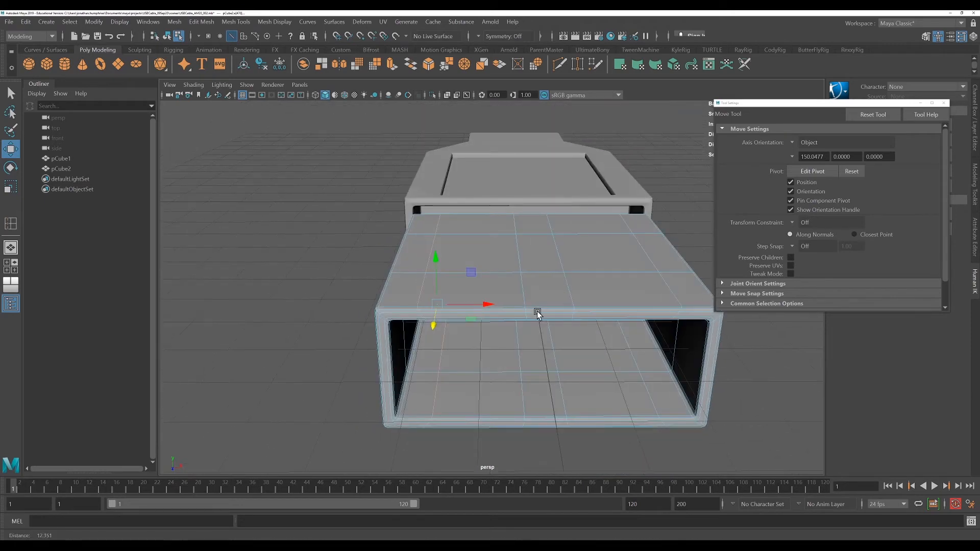
{"action": "right_click_drag", "start_coordinate": [538, 313], "coordinate": [733, 233], "text": "alt"}
{"action": "middle_click_drag", "start_coordinate": [597, 259], "coordinate": [605, 227], "text": "alt"}
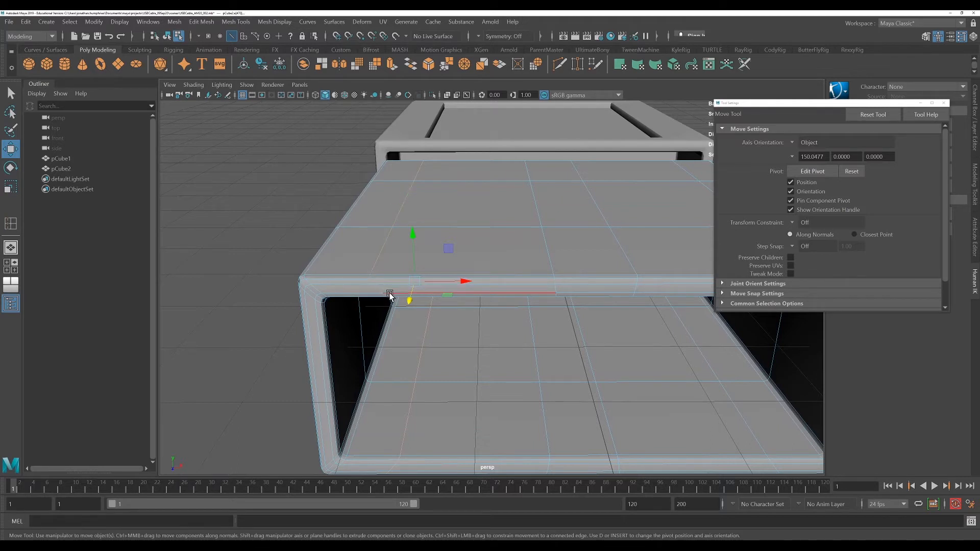
{"action": "left_click_drag", "start_coordinate": [481, 328], "coordinate": [480, 320], "text": "alt"}
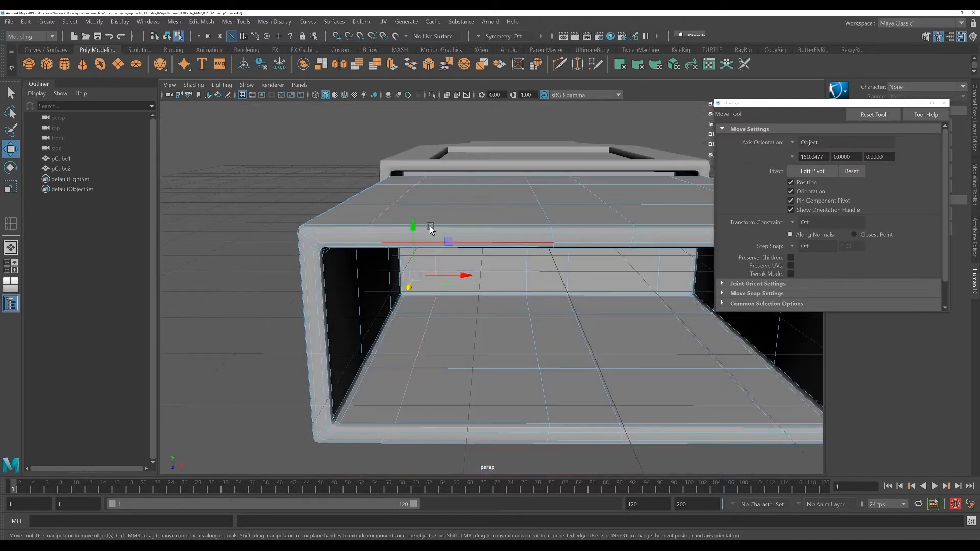
{"action": "scroll", "coordinate": [473, 325], "scroll_direction": "down", "scroll_amount": 2}
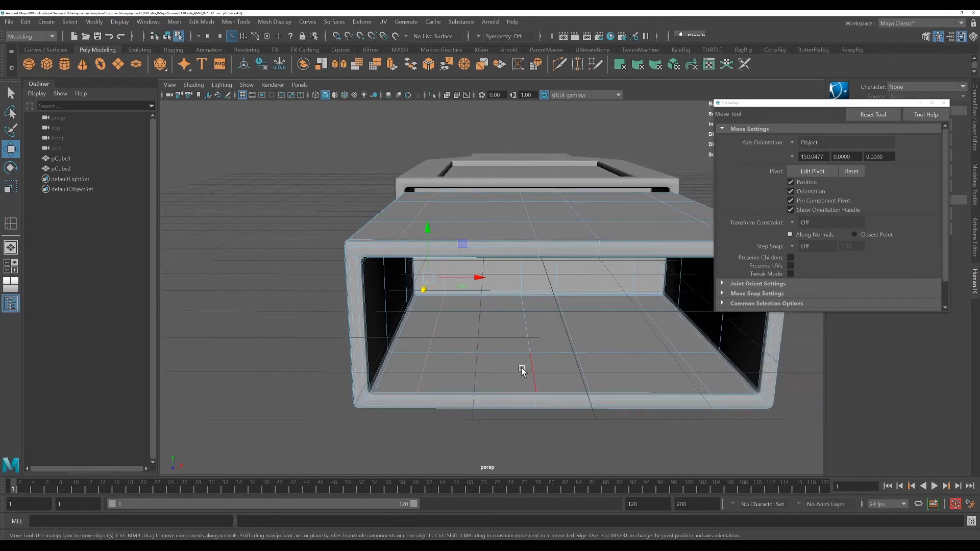
{"action": "left_click_drag", "start_coordinate": [522, 370], "coordinate": [528, 371], "text": "alt"}
{"action": "key", "text": "r"}
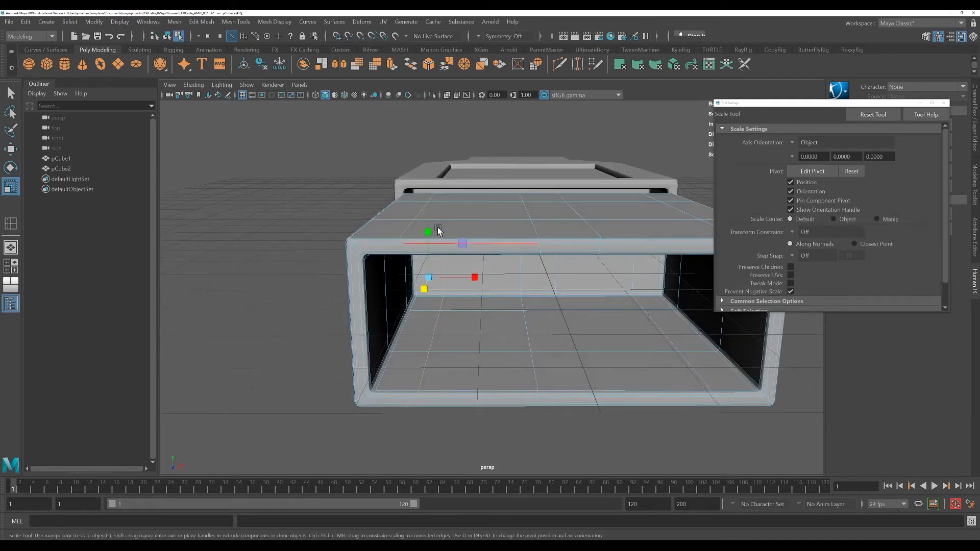
{"action": "left_click", "coordinate": [474, 277]}
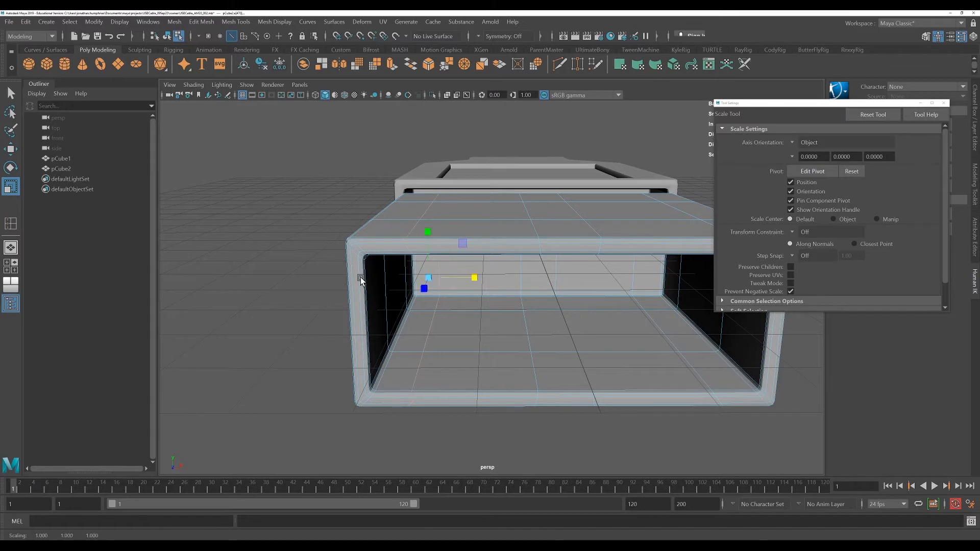
Step: Flatten each of the remaining three lengthwise edge loops along X to align their inner and outer edges
{"action": "double_click", "coordinate": [535, 226]}
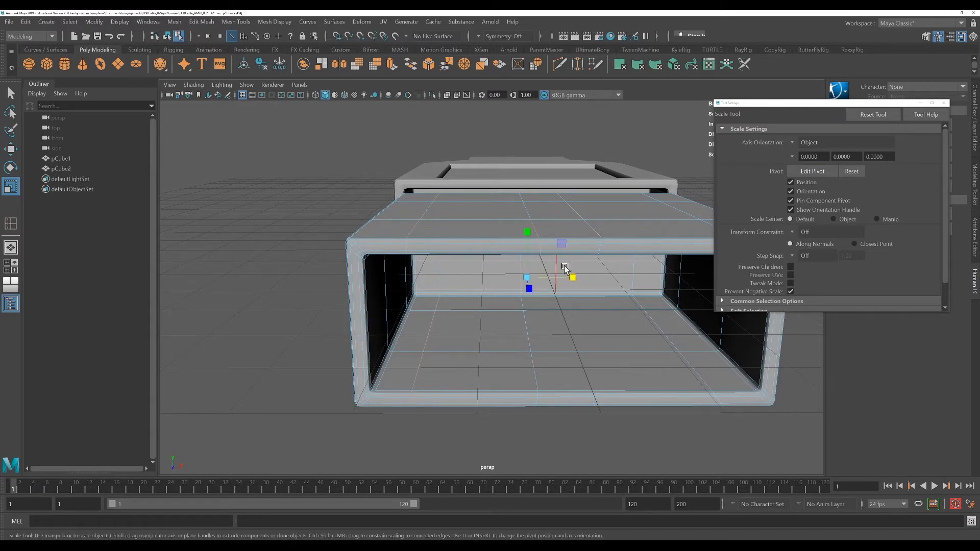
{"action": "double_click", "coordinate": [591, 227]}
{"action": "mouse_move", "coordinate": [602, 365]}
{"action": "left_mouse_down", "text": "alt"}
{"action": "mouse_move", "coordinate": [590, 354]}
{"action": "mouse_move", "coordinate": [597, 364]}
{"action": "left_mouse_up", "text": "alt"}
{"action": "left_click_drag", "start_coordinate": [615, 280], "coordinate": [536, 287]}
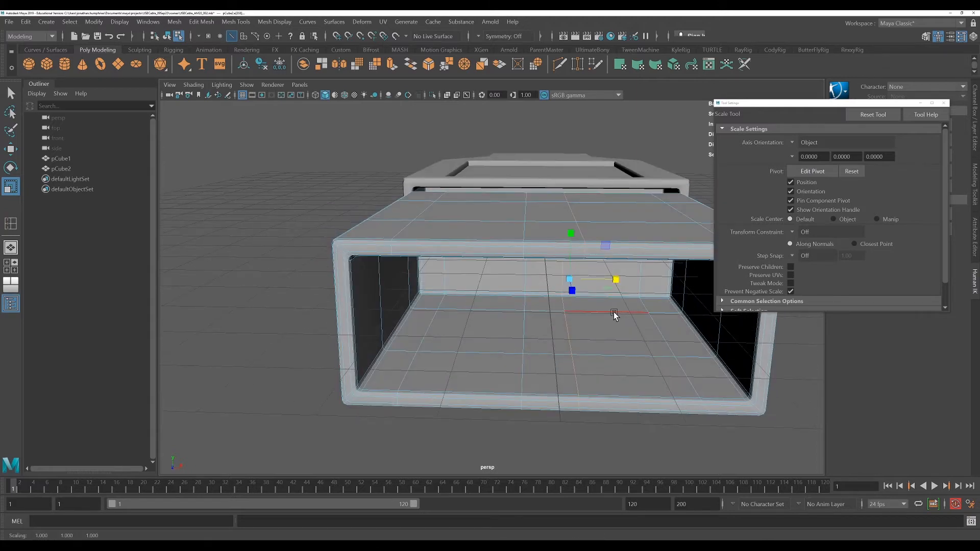
{"action": "middle_click_drag", "start_coordinate": [614, 313], "coordinate": [577, 311], "text": "alt"}
{"action": "mouse_move", "coordinate": [529, 377]}
{"action": "left_mouse_down", "text": "alt"}
{"action": "mouse_move", "coordinate": [560, 363]}
{"action": "mouse_move", "coordinate": [539, 361]}
{"action": "left_mouse_up", "text": "alt"}
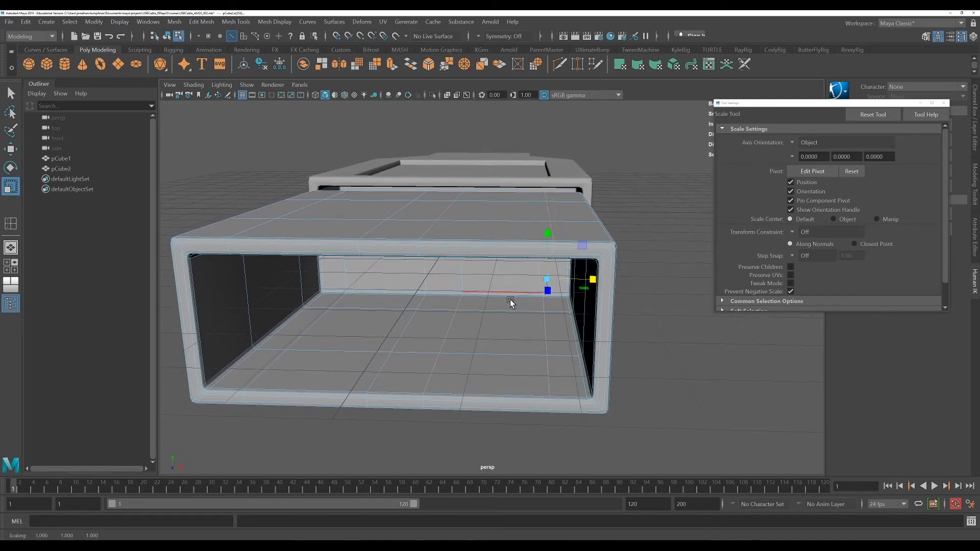
Step: Delete the two outer rectangular faces on the shell's top side
{"action": "left_click_drag", "start_coordinate": [512, 302], "coordinate": [538, 299], "text": "alt"}
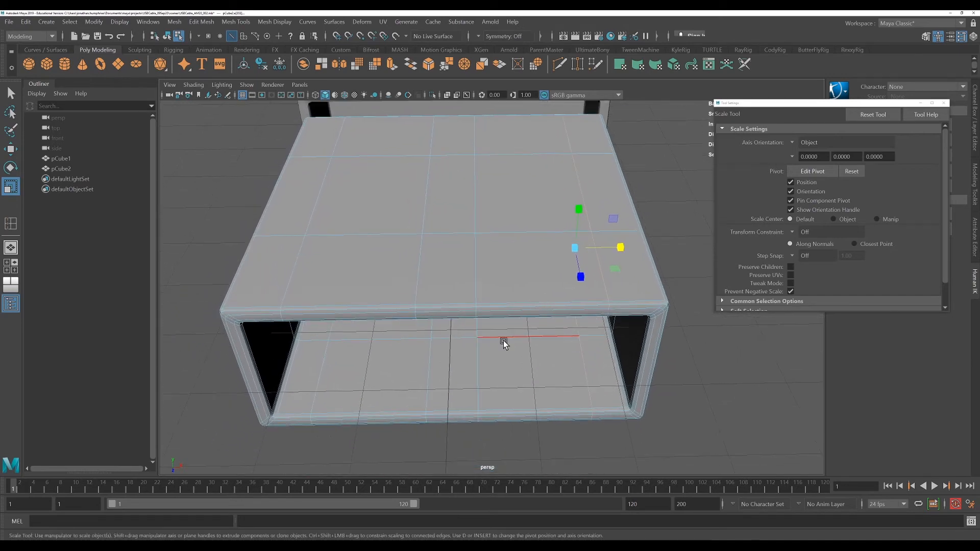
{"action": "left_click_drag", "start_coordinate": [501, 340], "coordinate": [383, 168], "text": "alt"}
{"action": "left_click", "coordinate": [381, 168]}
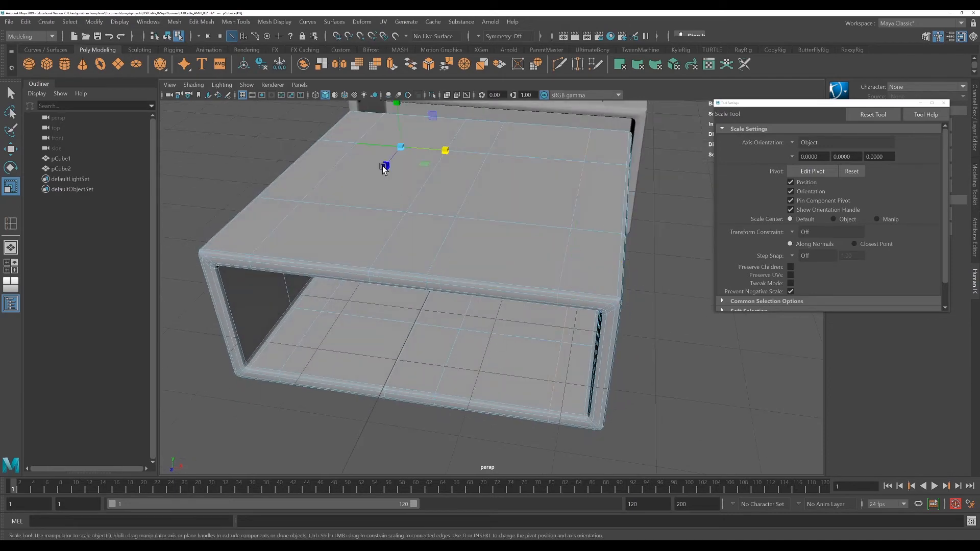
{"action": "right_click", "coordinate": [385, 171]}
{"action": "left_click", "coordinate": [383, 195]}
{"action": "left_click", "coordinate": [383, 192]}
{"action": "left_click", "coordinate": [509, 201]}
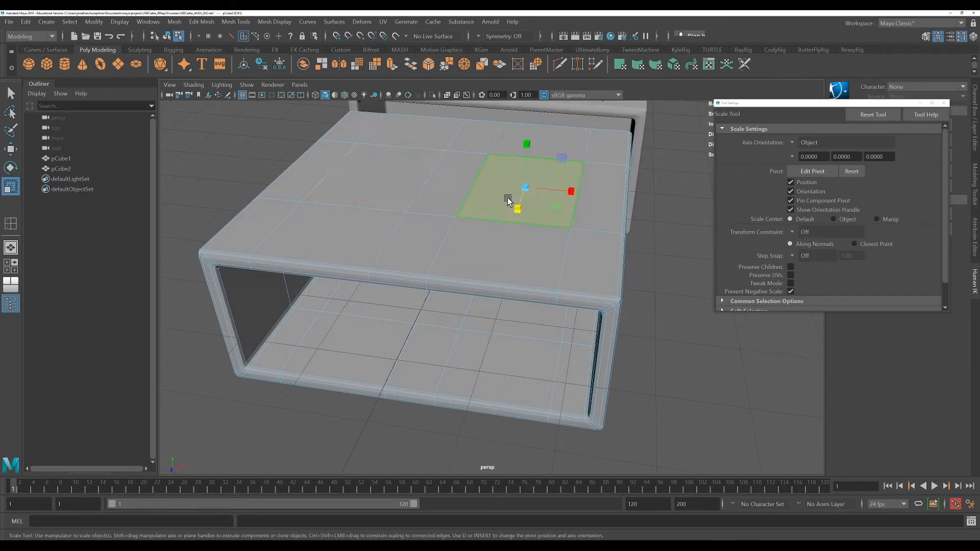
{"action": "left_click", "coordinate": [370, 179]}
{"action": "left_click", "coordinate": [538, 189], "text": "shift"}
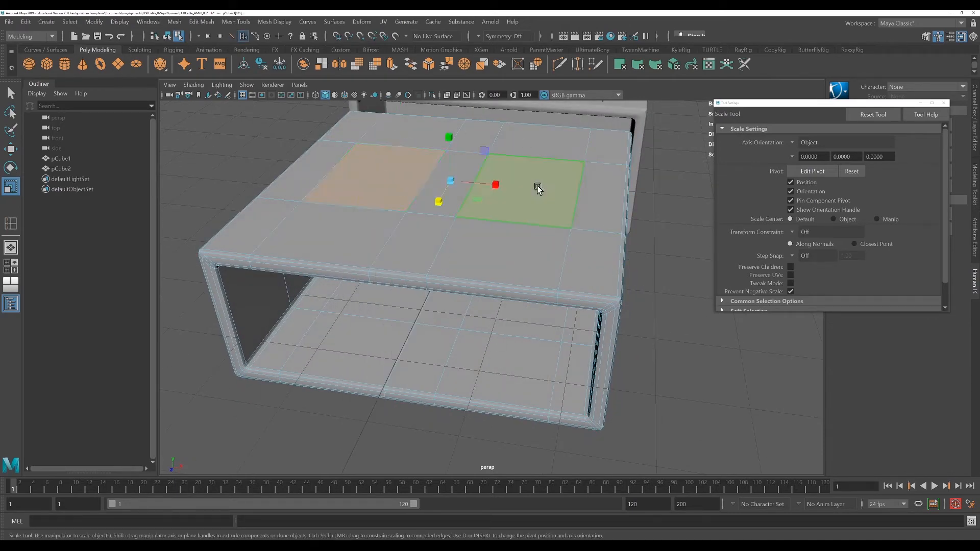
{"action": "key", "text": "Delete"}
Step: Delete the two inner faces beneath the rectangular openings to cut the holes fully through the shell's top wall
{"action": "left_click_drag", "start_coordinate": [551, 223], "coordinate": [541, 244], "text": "alt"}
{"action": "left_click", "coordinate": [389, 195]}
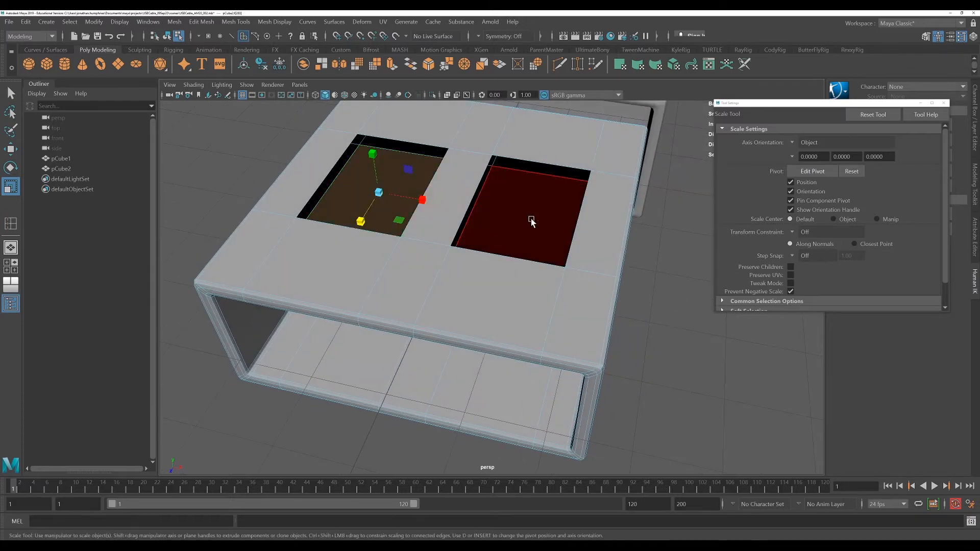
{"action": "left_click", "coordinate": [532, 221], "text": "shift"}
{"action": "key", "text": "Delete"}
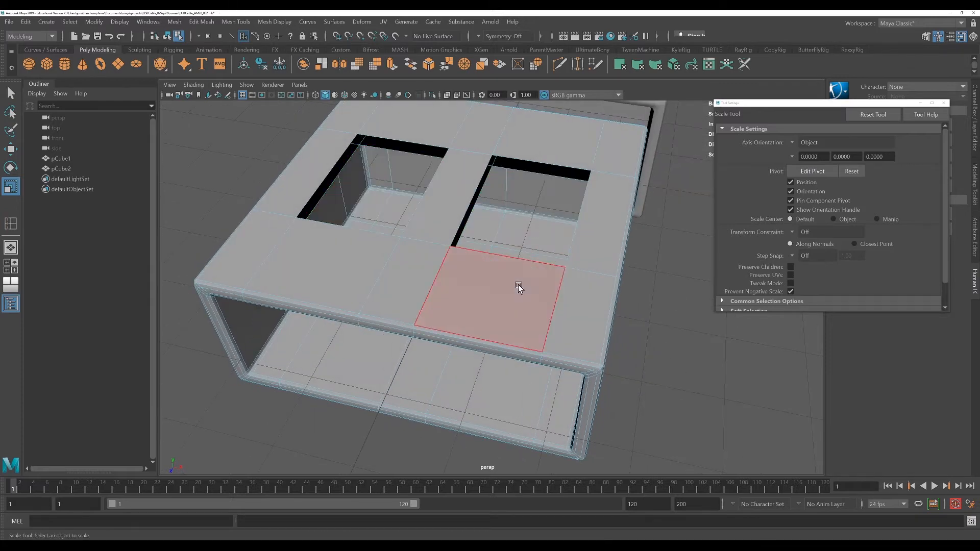
Step: Try to reverse the normal of the black face along the back edge of the first rectangular opening
{"action": "left_click_drag", "start_coordinate": [528, 300], "coordinate": [487, 181], "text": "alt"}
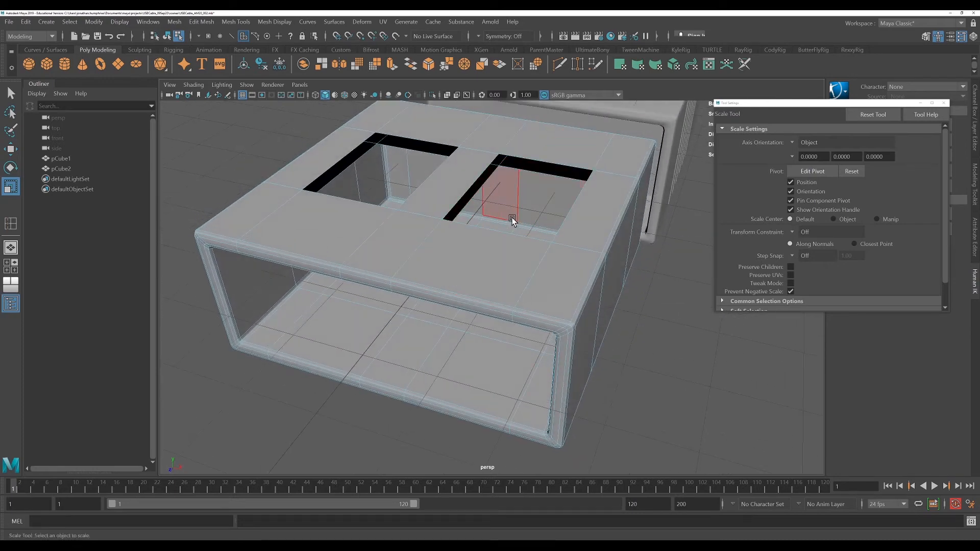
{"action": "scroll", "coordinate": [512, 219], "scroll_direction": "up", "scroll_amount": 3}
{"action": "middle_click_drag", "start_coordinate": [512, 219], "coordinate": [542, 350], "text": "alt"}
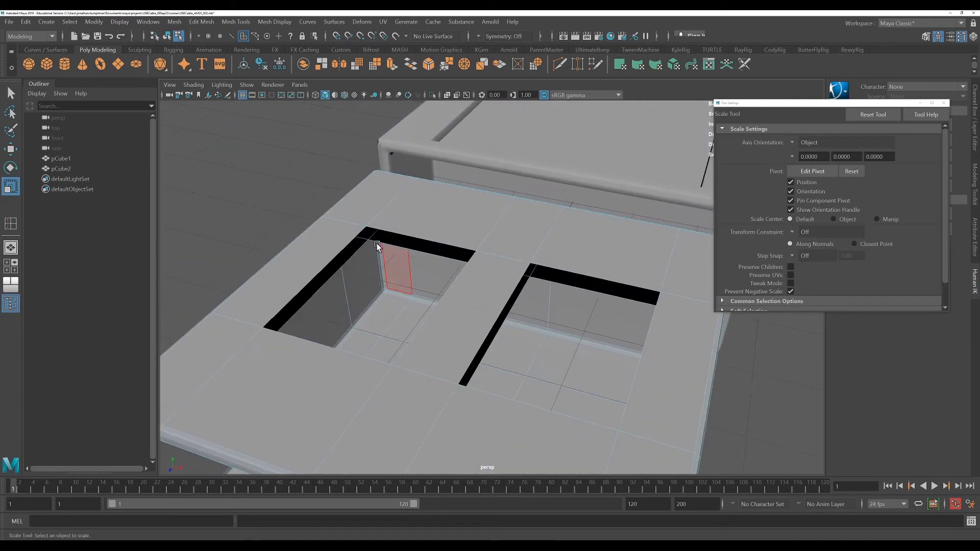
{"action": "left_click_drag", "start_coordinate": [420, 282], "coordinate": [416, 281], "text": "alt"}
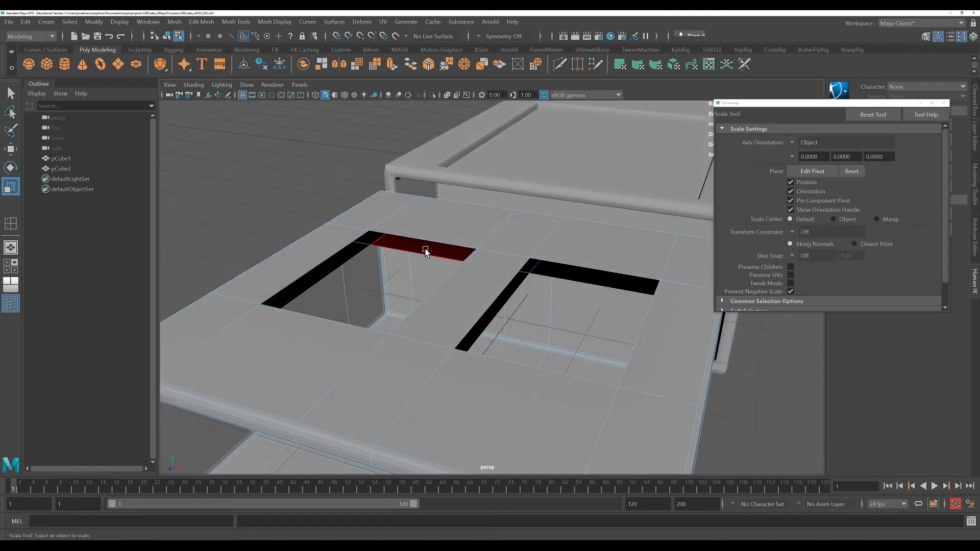
{"action": "left_click", "coordinate": [449, 221]}
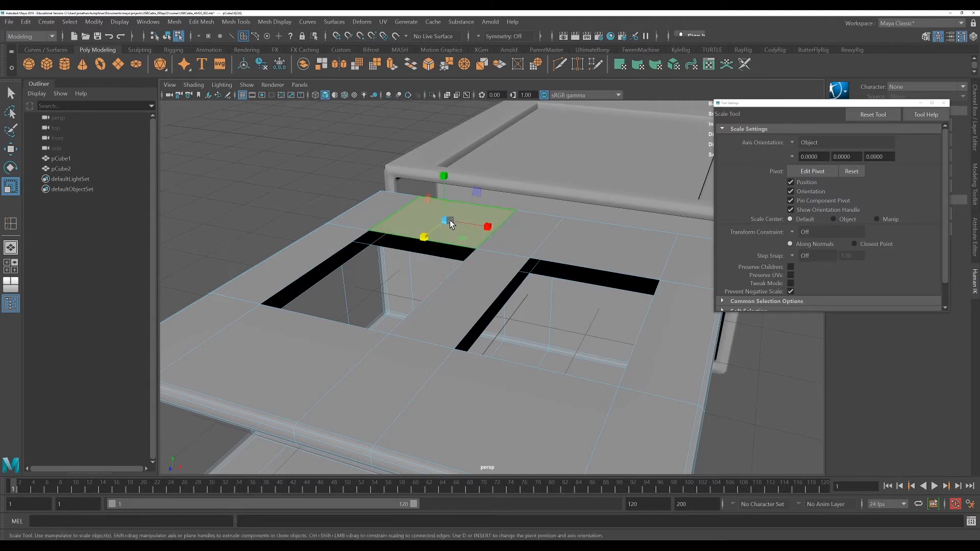
{"action": "key", "text": "q"}
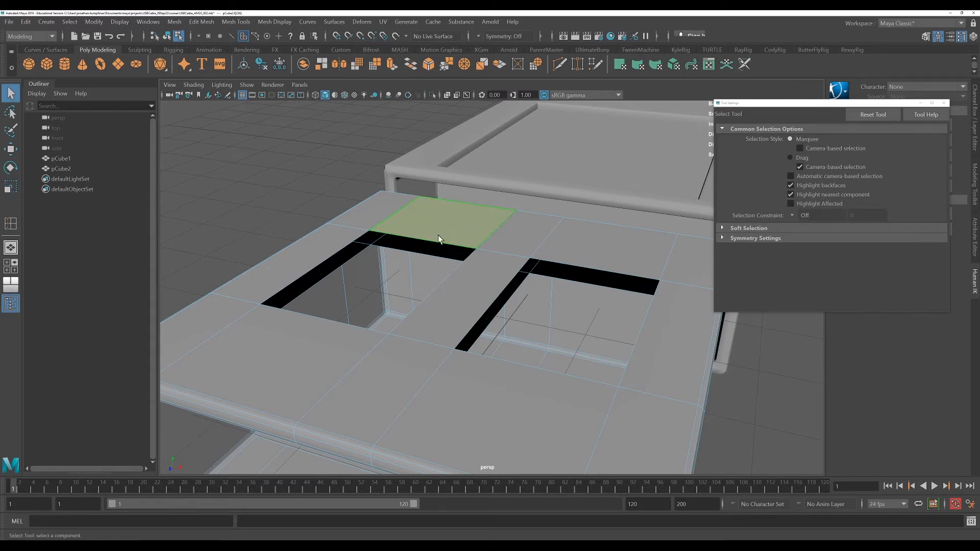
{"action": "left_click", "coordinate": [435, 251]}
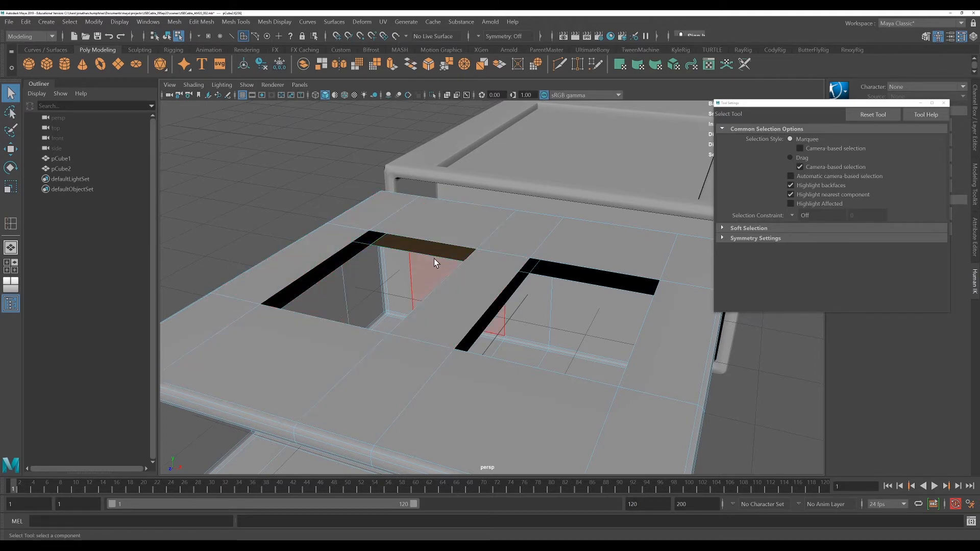
{"action": "left_click", "coordinate": [275, 24]}
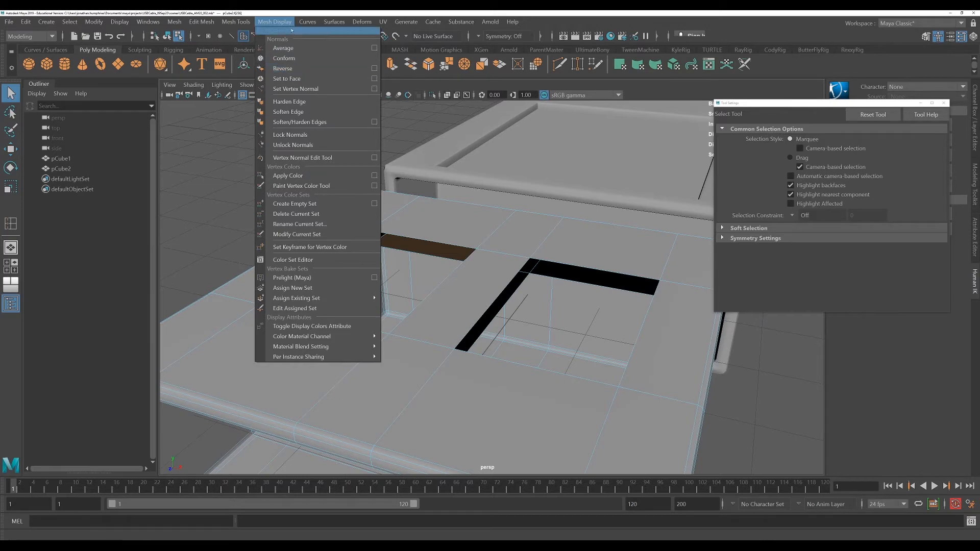
{"action": "left_click", "coordinate": [287, 68]}
{"action": "left_click_drag", "start_coordinate": [393, 236], "coordinate": [386, 237], "text": "alt"}
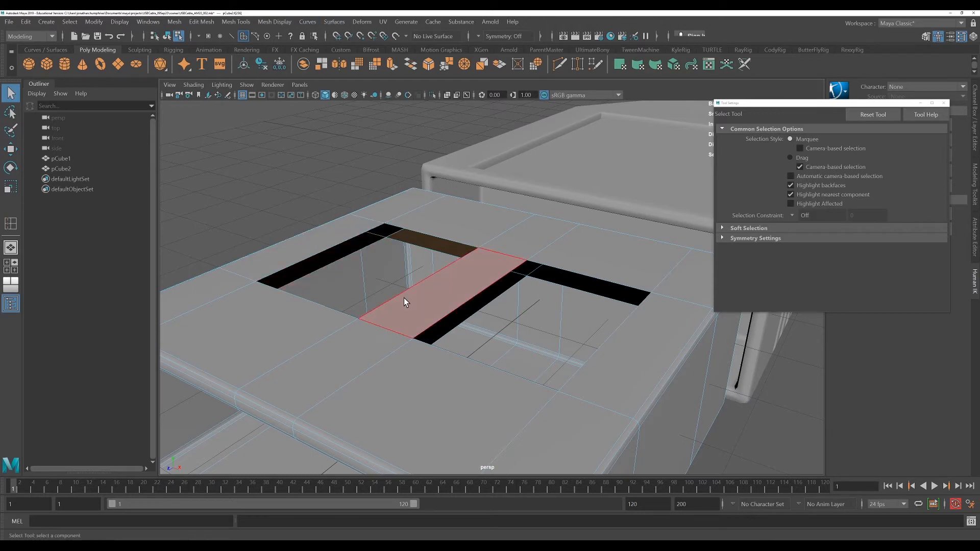
{"action": "left_click_drag", "start_coordinate": [404, 302], "coordinate": [466, 278], "text": "alt"}
{"action": "right_click", "coordinate": [471, 196]}
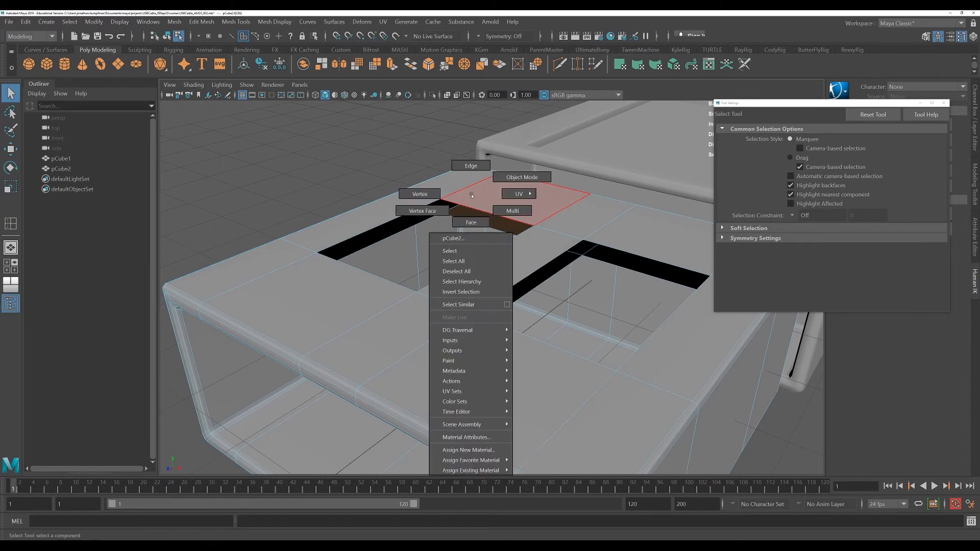
{"action": "left_click", "coordinate": [522, 177]}
{"action": "left_click_drag", "start_coordinate": [477, 215], "coordinate": [442, 206], "text": "alt"}
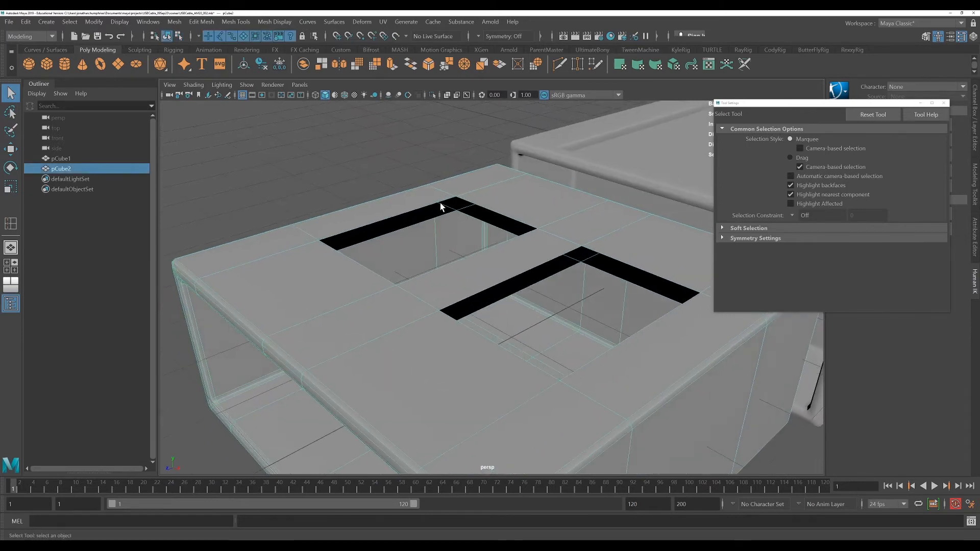
Step: Select the outer and inner border edges of the first rectangular opening and bridge them to close the wall thickness
{"action": "mouse_move", "coordinate": [523, 254]}
{"action": "left_mouse_down", "text": "alt"}
{"action": "mouse_move", "coordinate": [549, 253]}
{"action": "mouse_move", "coordinate": [541, 252]}
{"action": "left_mouse_up", "text": "alt"}
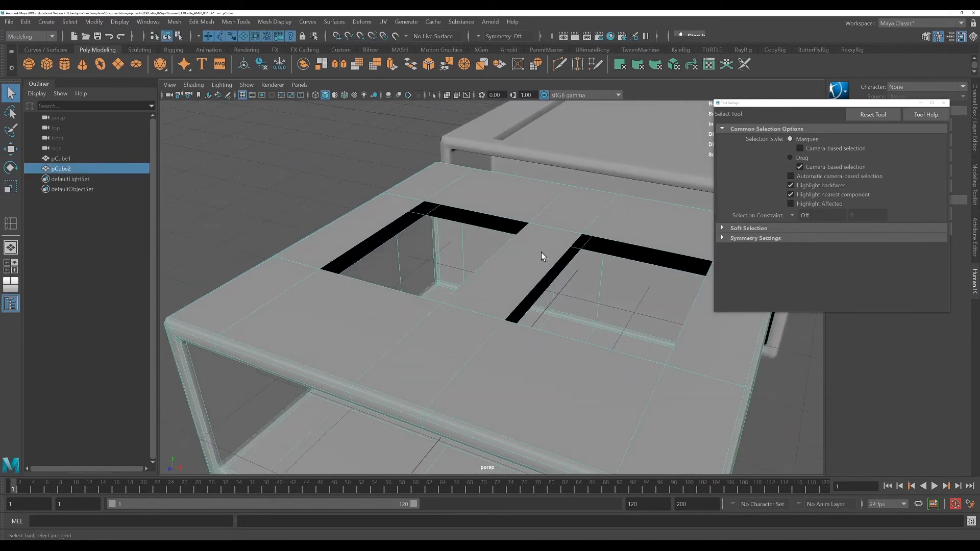
{"action": "scroll", "coordinate": [467, 246], "scroll_direction": "up", "scroll_amount": 3}
{"action": "right_click_drag", "start_coordinate": [474, 183], "coordinate": [470, 157]}
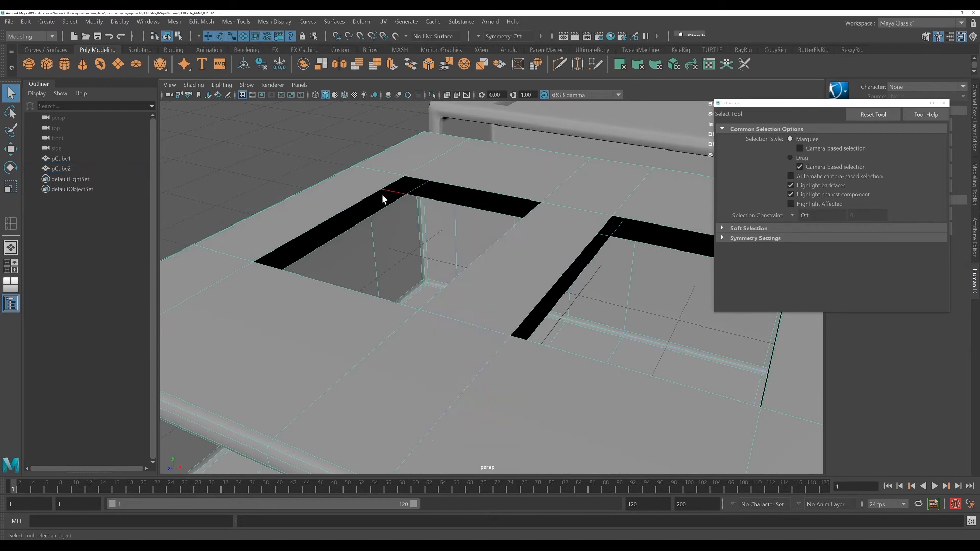
{"action": "left_click", "coordinate": [378, 190]}
{"action": "left_click", "coordinate": [491, 214]}
{"action": "left_click", "coordinate": [343, 231]}
{"action": "left_click_drag", "start_coordinate": [459, 236], "coordinate": [490, 246], "text": "alt"}
{"action": "left_click", "coordinate": [209, 22]}
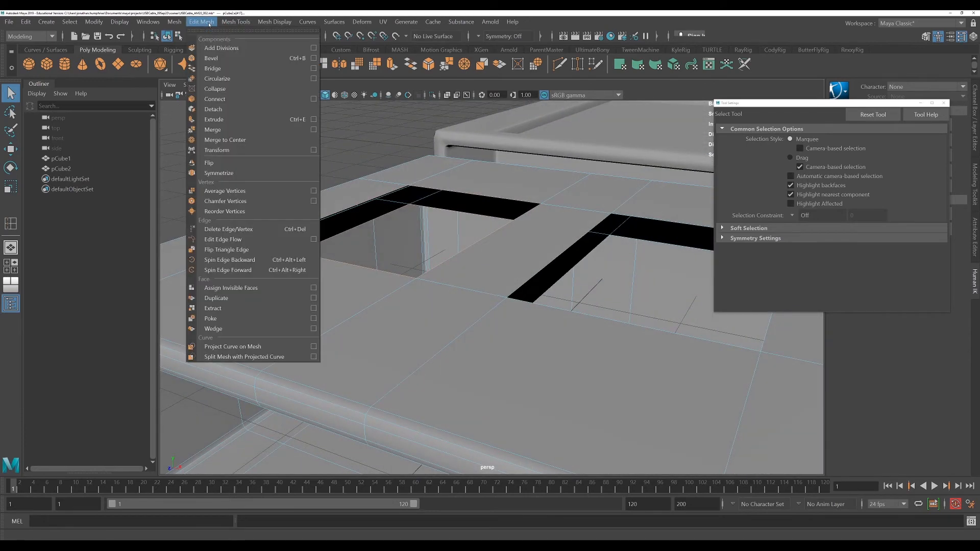
{"action": "left_click", "coordinate": [217, 69]}
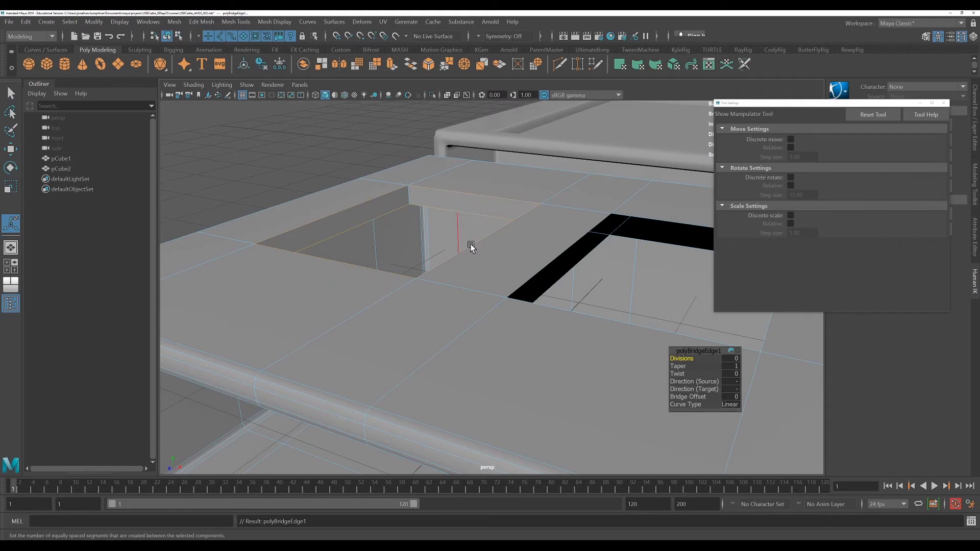
{"action": "left_click_drag", "start_coordinate": [686, 358], "coordinate": [695, 360]}
{"action": "key", "text": "ctrl+z"}
Step: Bridge the outer and inner border edges of the second rectangular opening to close its wall thickness
{"action": "scroll", "coordinate": [492, 281], "scroll_direction": "down", "scroll_amount": 3}
{"action": "left_click_drag", "start_coordinate": [480, 293], "coordinate": [387, 304], "text": "alt"}
{"action": "right_click_drag", "start_coordinate": [470, 220], "coordinate": [531, 228]}
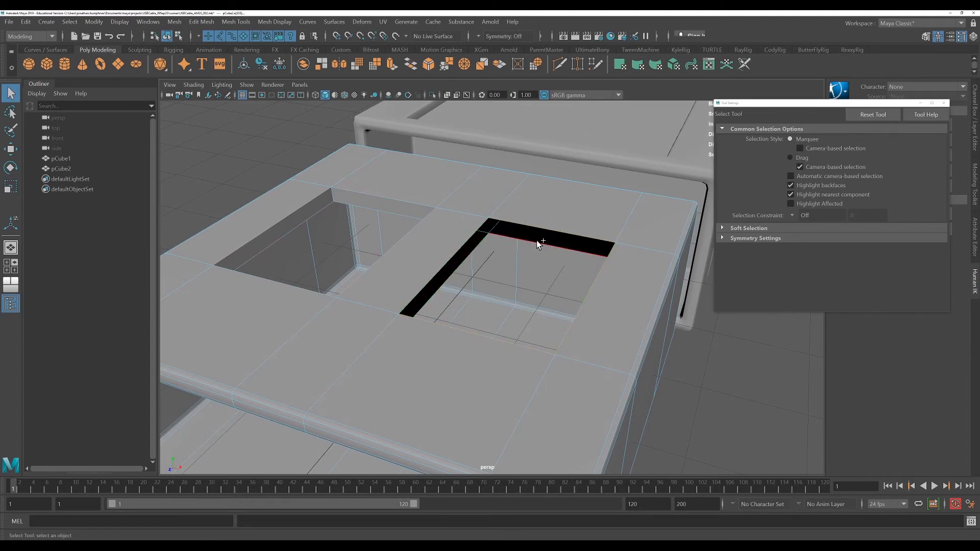
{"action": "left_click_drag", "start_coordinate": [540, 272], "coordinate": [597, 281], "text": "alt"}
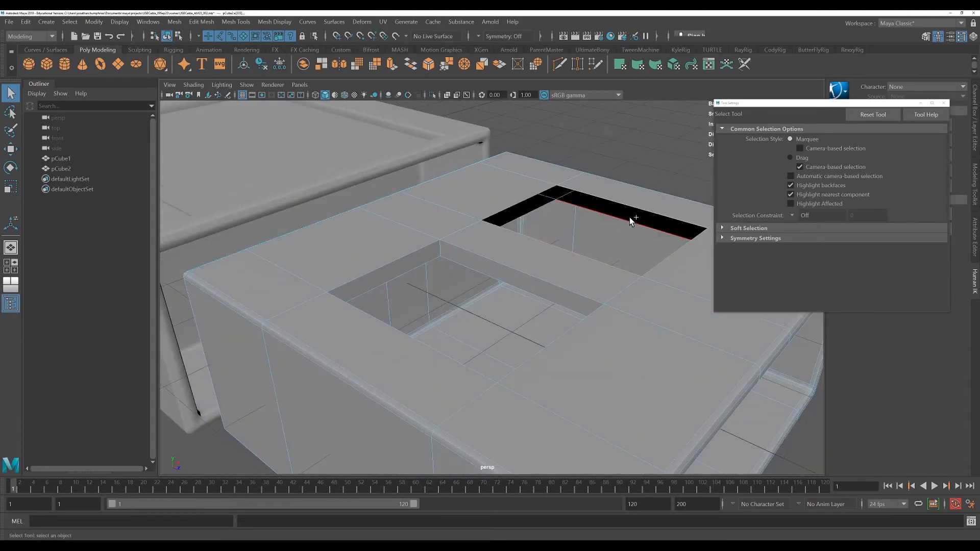
{"action": "left_click_drag", "start_coordinate": [624, 241], "coordinate": [510, 223], "text": "alt"}
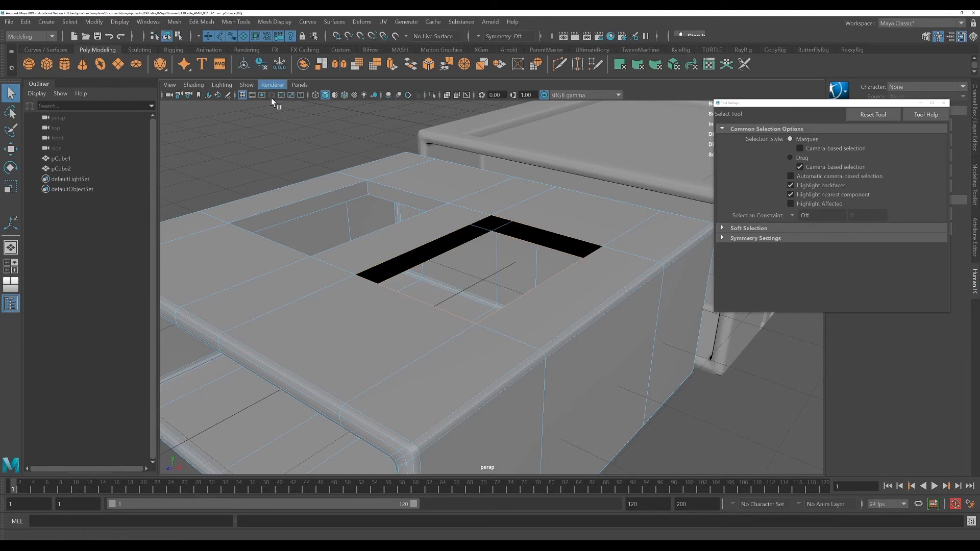
{"action": "key", "text": "g"}
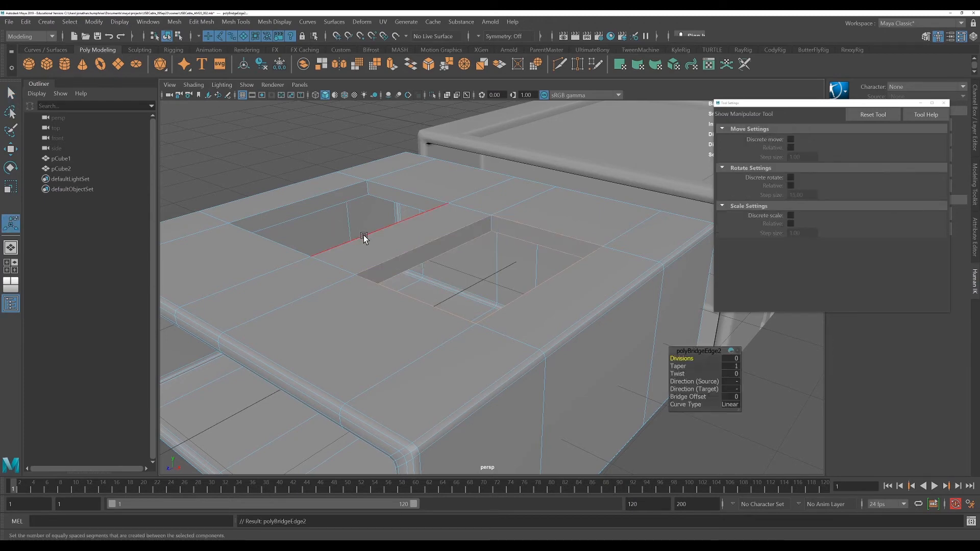
Step: Insert two lengthwise edge loops in the strip between the openings and scale them closer together along X to about 0.64
{"action": "left_click_drag", "start_coordinate": [431, 283], "coordinate": [471, 247], "text": "alt"}
{"action": "left_click_drag", "start_coordinate": [491, 280], "coordinate": [494, 265], "text": "alt"}
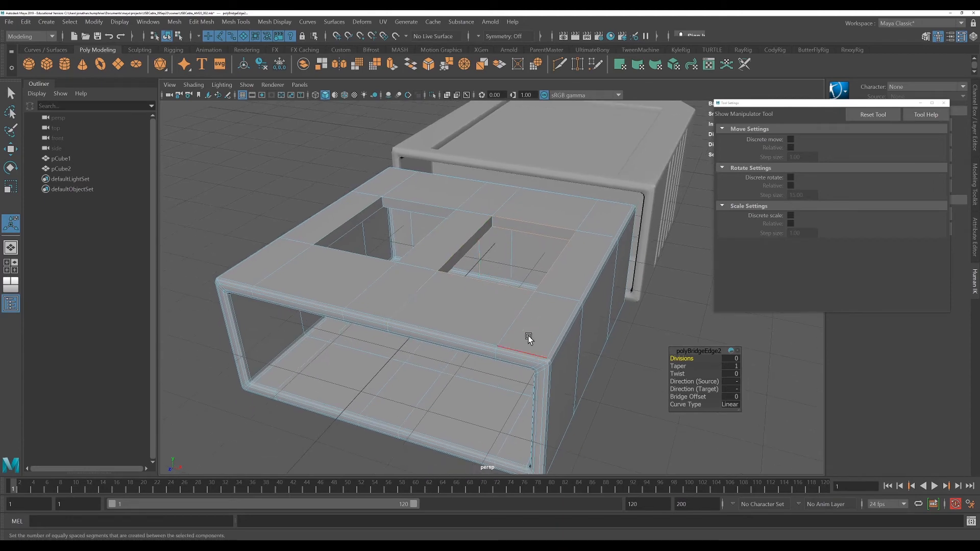
{"action": "left_click_drag", "start_coordinate": [462, 324], "coordinate": [481, 321], "text": "alt"}
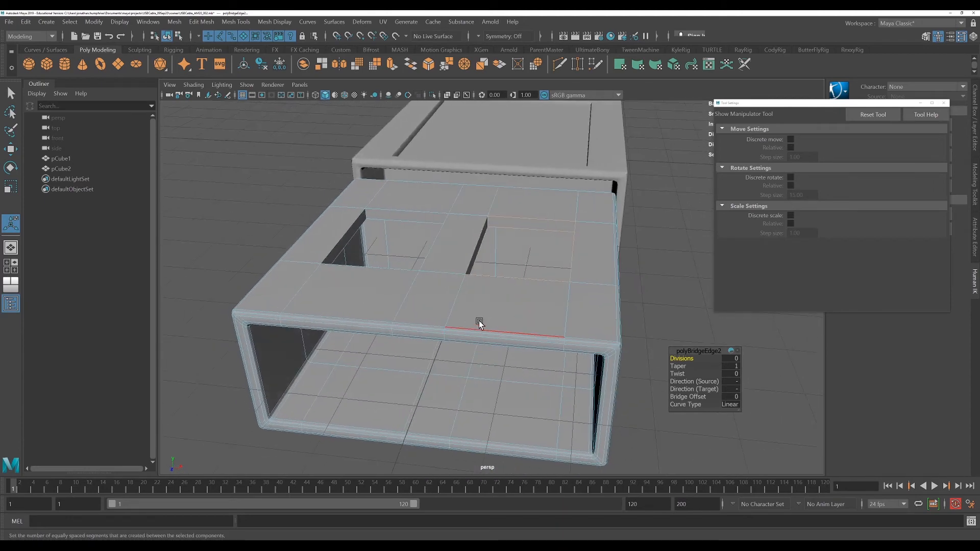
{"action": "left_click", "coordinate": [236, 22]}
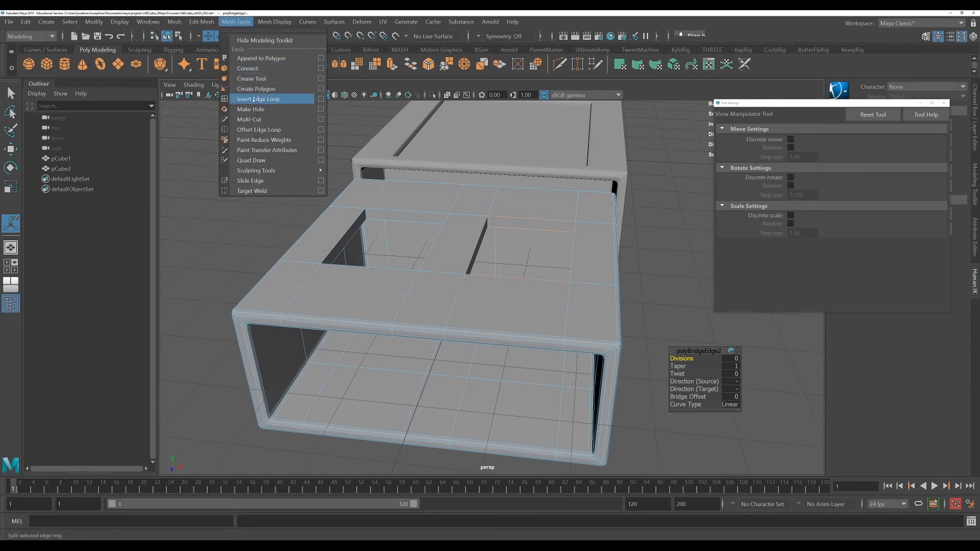
{"action": "left_click", "coordinate": [254, 100]}
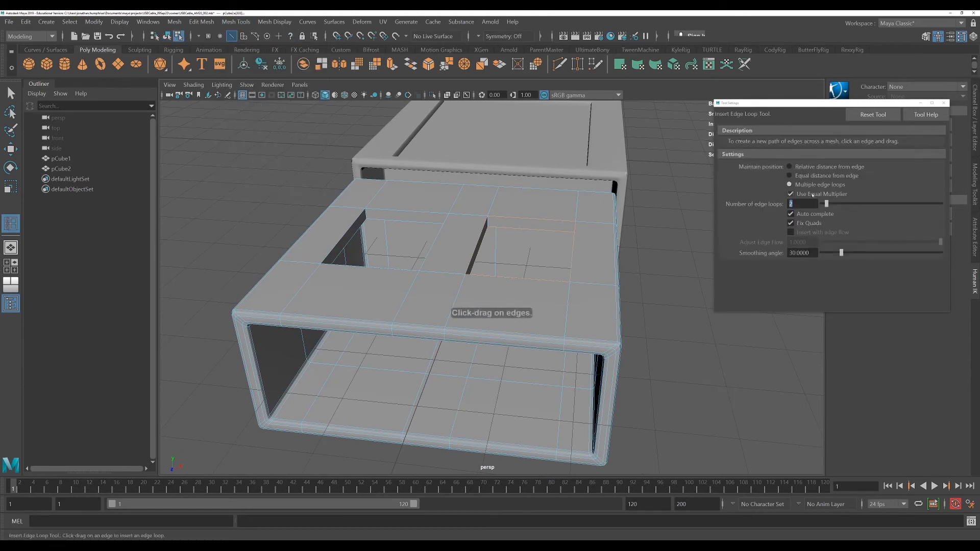
{"action": "left_click", "coordinate": [422, 325]}
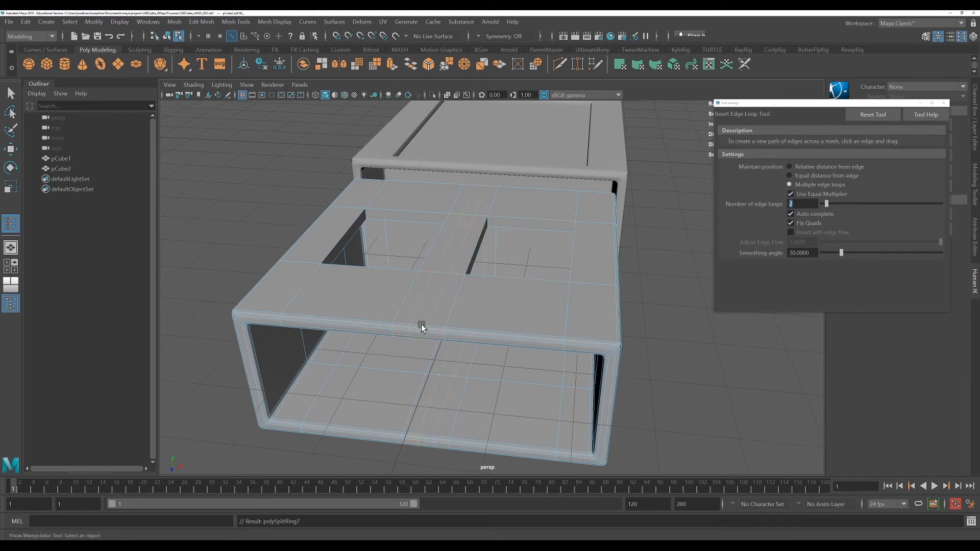
{"action": "key", "text": "r"}
{"action": "left_click_drag", "start_coordinate": [504, 300], "coordinate": [494, 301]}
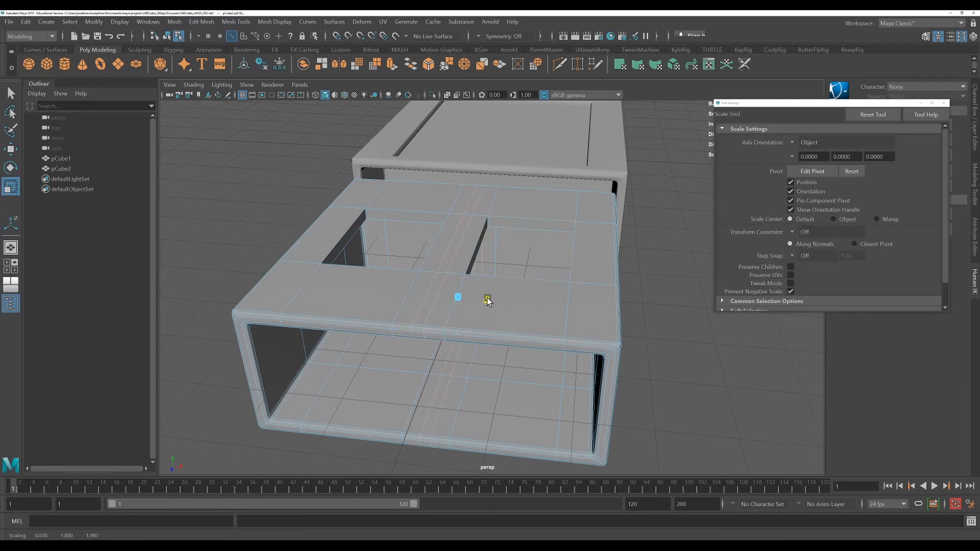
Step: Select the narrow face loop between the new edge loops and extrude it slightly inward to form a seam groove around the shell
{"action": "right_click_drag", "start_coordinate": [428, 286], "coordinate": [372, 283]}
{"action": "left_click", "coordinate": [423, 302]}
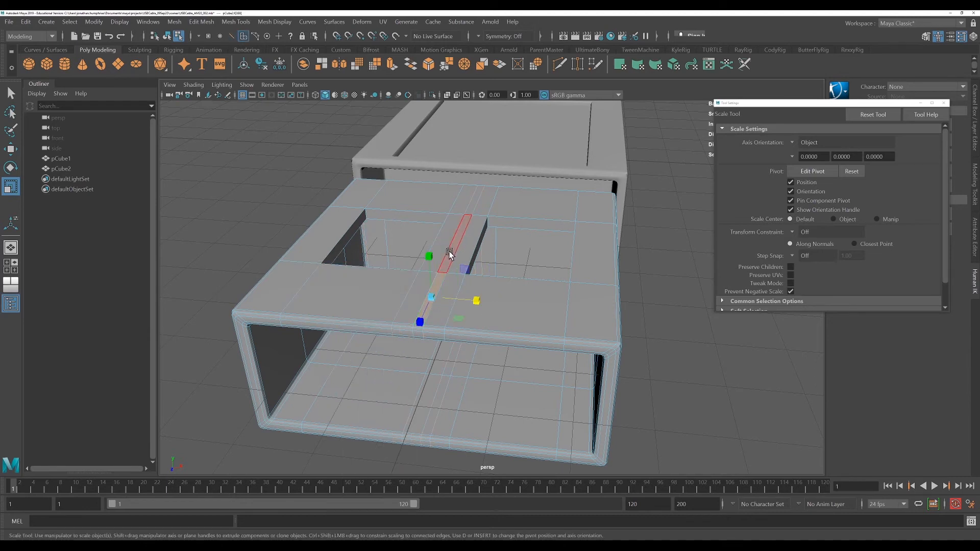
{"action": "double_click", "coordinate": [452, 254], "text": "shift"}
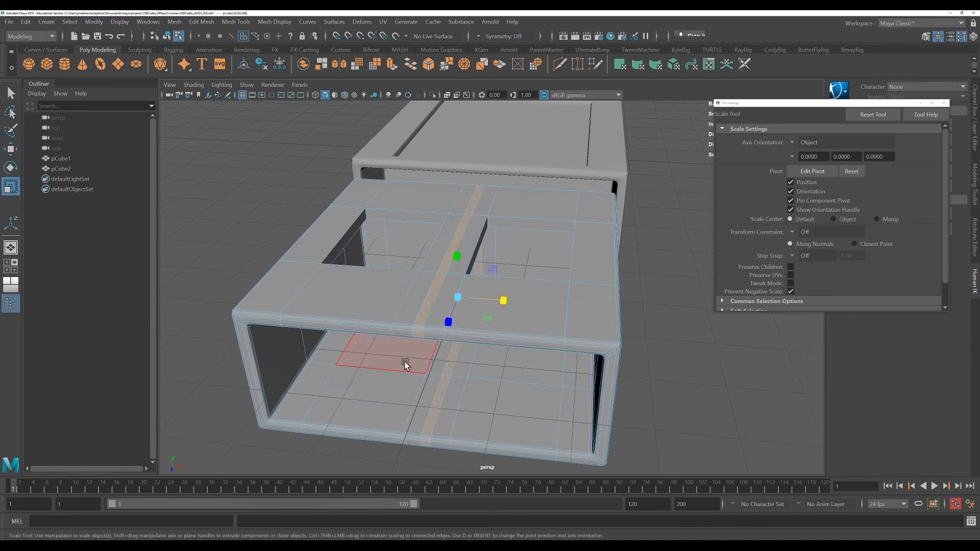
{"action": "mouse_move", "coordinate": [581, 401]}
{"action": "left_mouse_down", "text": "alt"}
{"action": "mouse_move", "coordinate": [584, 385]}
{"action": "mouse_move", "coordinate": [591, 394]}
{"action": "left_mouse_up", "text": "alt"}
{"action": "key", "text": "ctrl+e"}
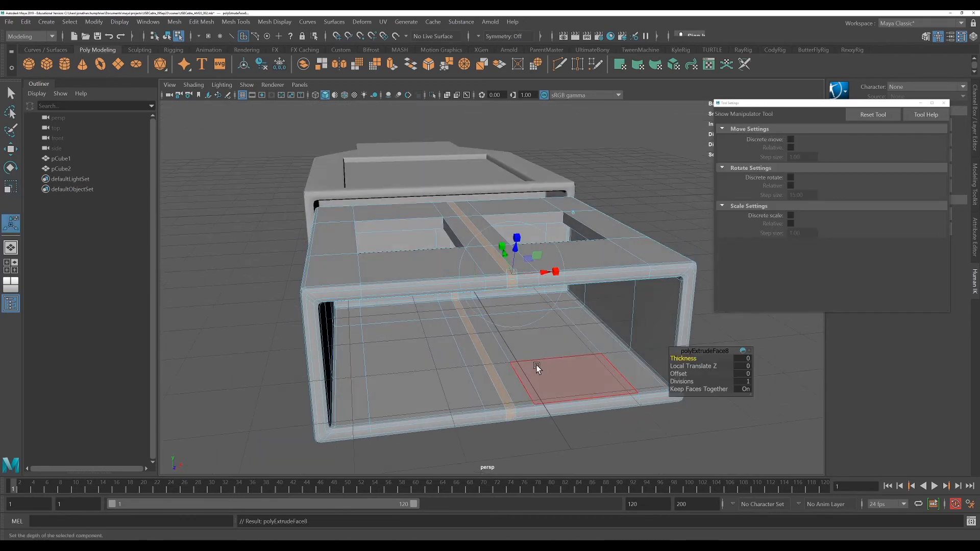
{"action": "scroll", "coordinate": [537, 366], "scroll_direction": "up", "scroll_amount": 3}
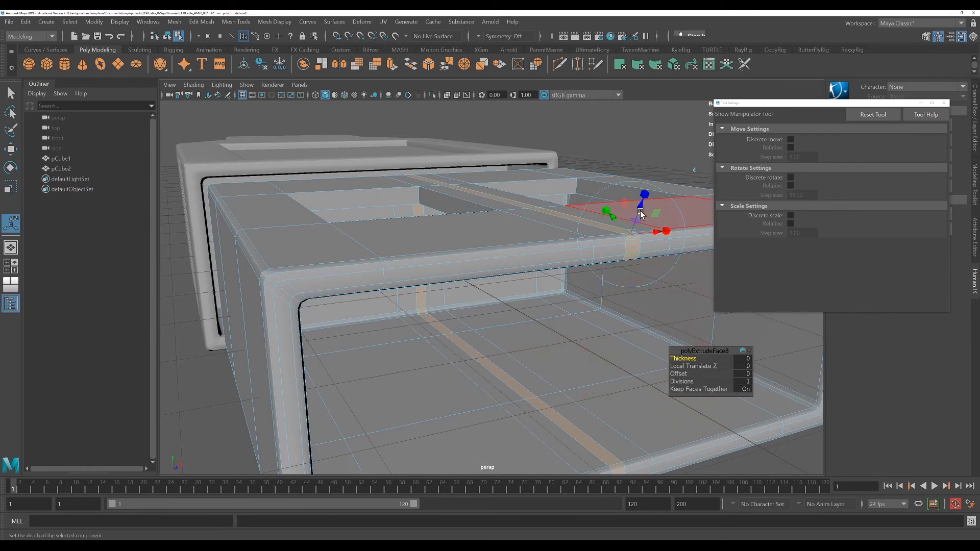
{"action": "left_click_drag", "start_coordinate": [642, 207], "coordinate": [639, 212]}
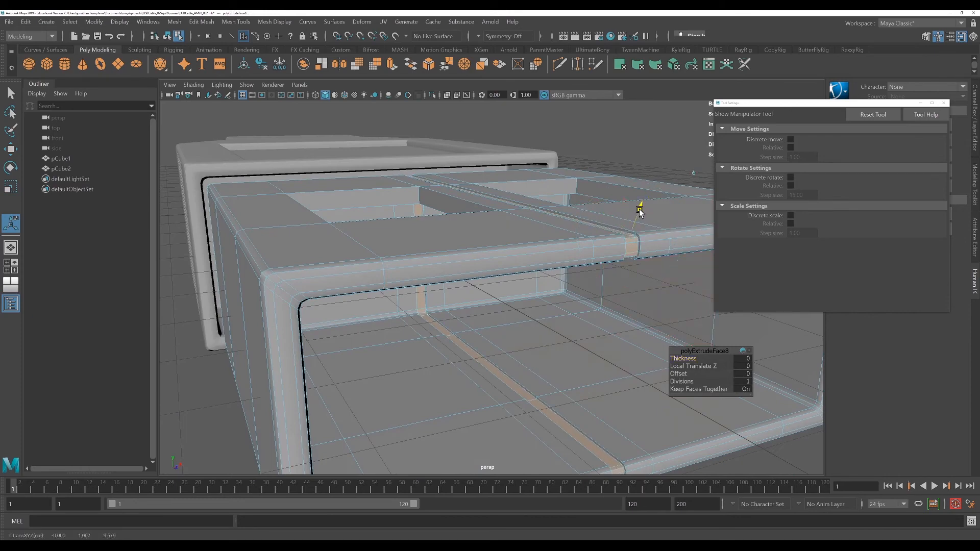
{"action": "left_click", "coordinate": [636, 146]}
{"action": "scroll", "coordinate": [636, 147], "scroll_direction": "down", "scroll_amount": 3}
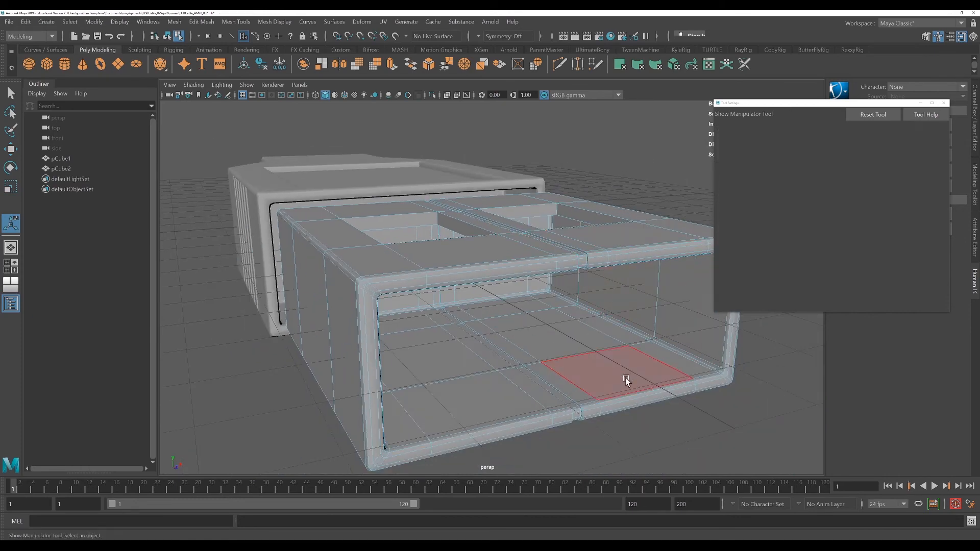
Step: Create a polygon cube and move it along Z to about 8.25, into the front of the connector shell
{"action": "left_click_drag", "start_coordinate": [626, 378], "coordinate": [581, 383], "text": "alt"}
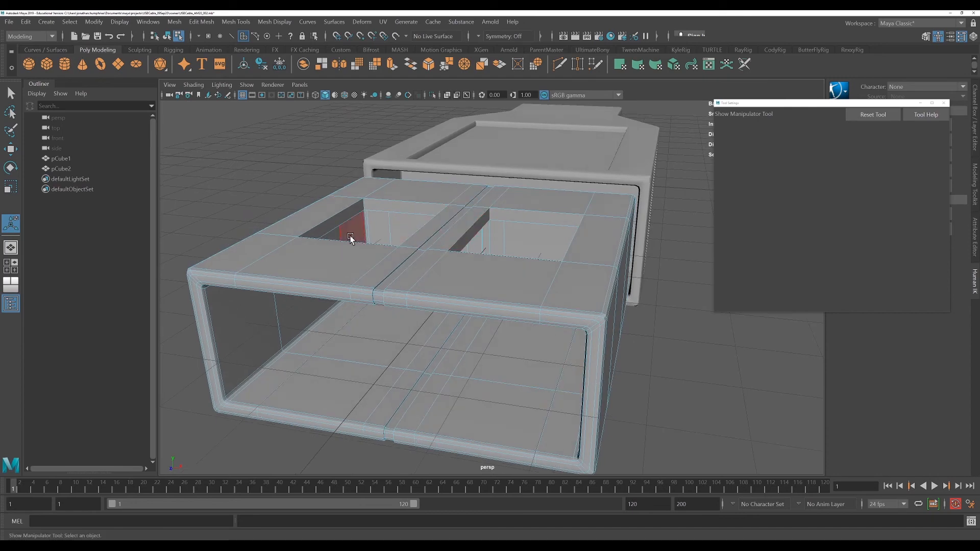
{"action": "left_click_drag", "start_coordinate": [565, 302], "coordinate": [559, 353], "text": "alt"}
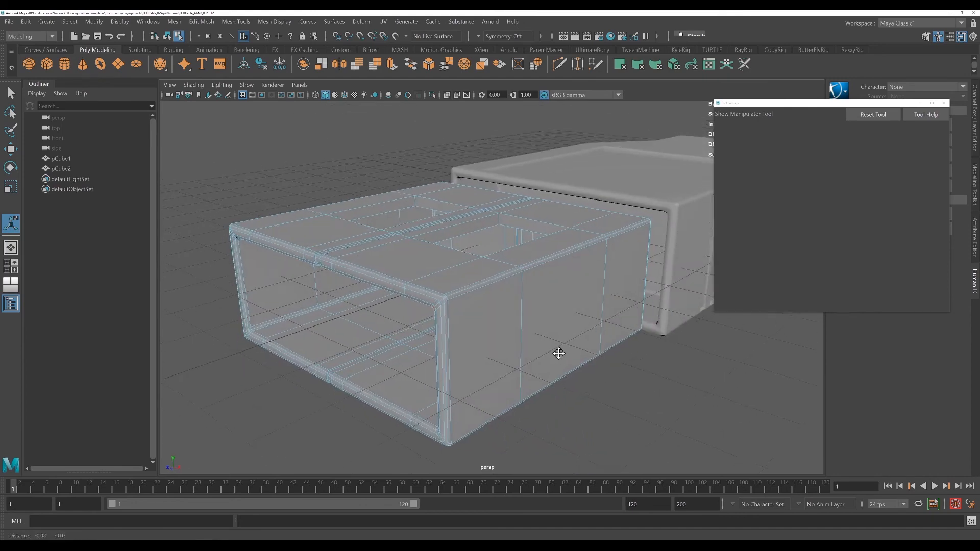
{"action": "middle_click_drag", "start_coordinate": [559, 353], "coordinate": [557, 321], "text": "alt"}
{"action": "scroll", "coordinate": [557, 320], "scroll_direction": "down", "scroll_amount": 2}
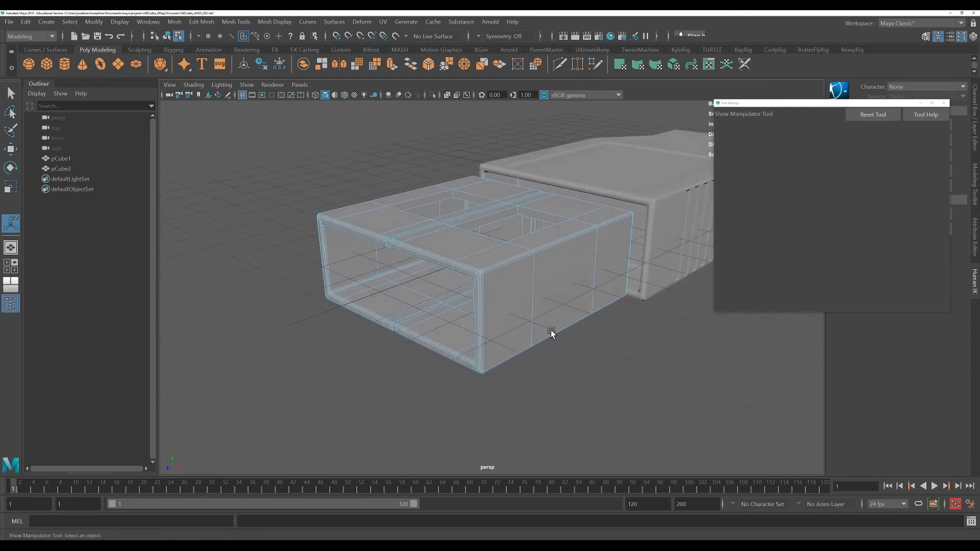
{"action": "left_click", "coordinate": [46, 64]}
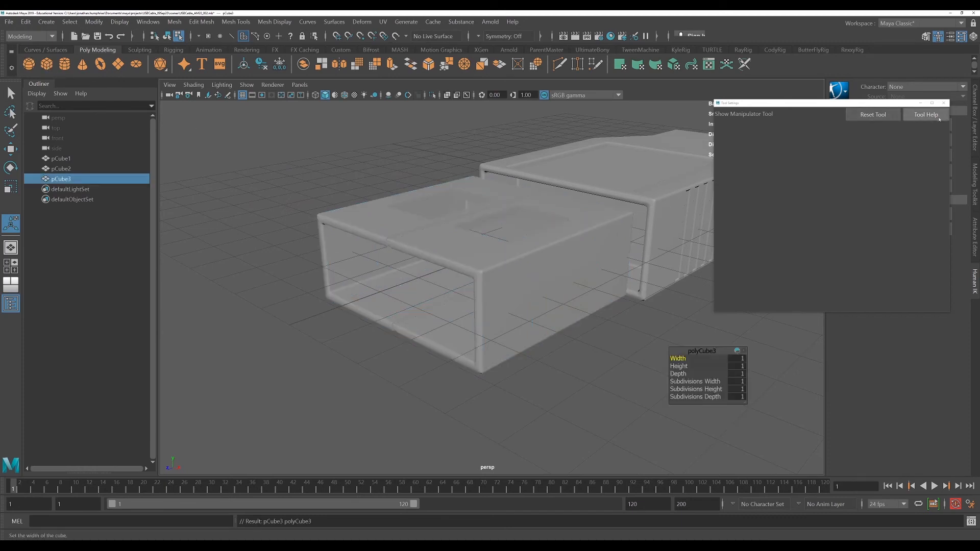
{"action": "key", "text": "w"}
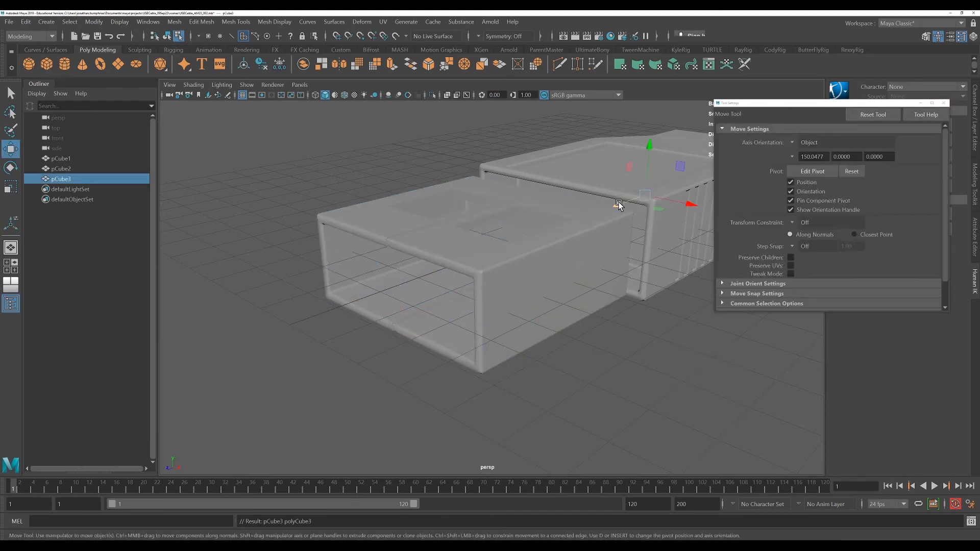
{"action": "left_click_drag", "start_coordinate": [619, 204], "coordinate": [421, 314]}
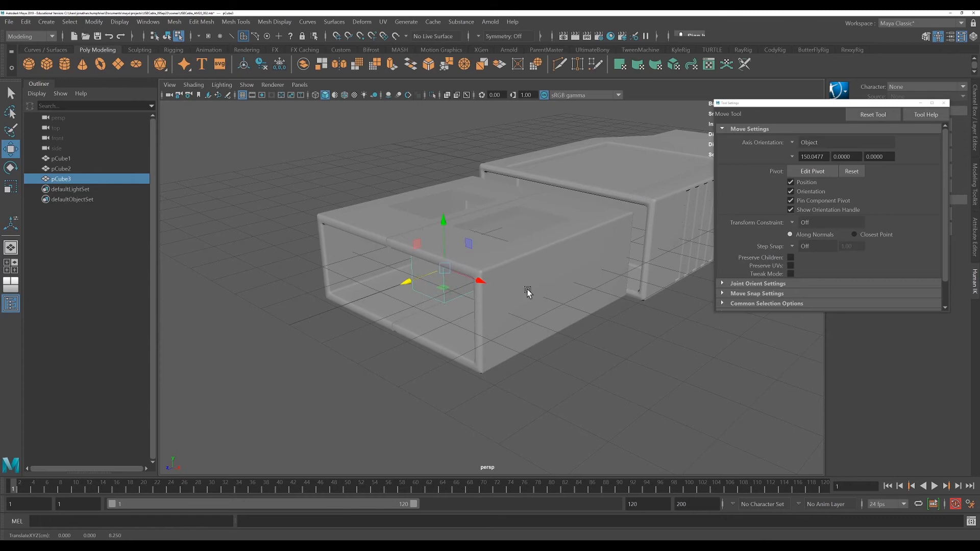
Step: Centre the cube lengthwise in the shell, scale it to the inner width at about 4.58 in X, and raise it about 0.68
{"action": "key", "text": "space"}
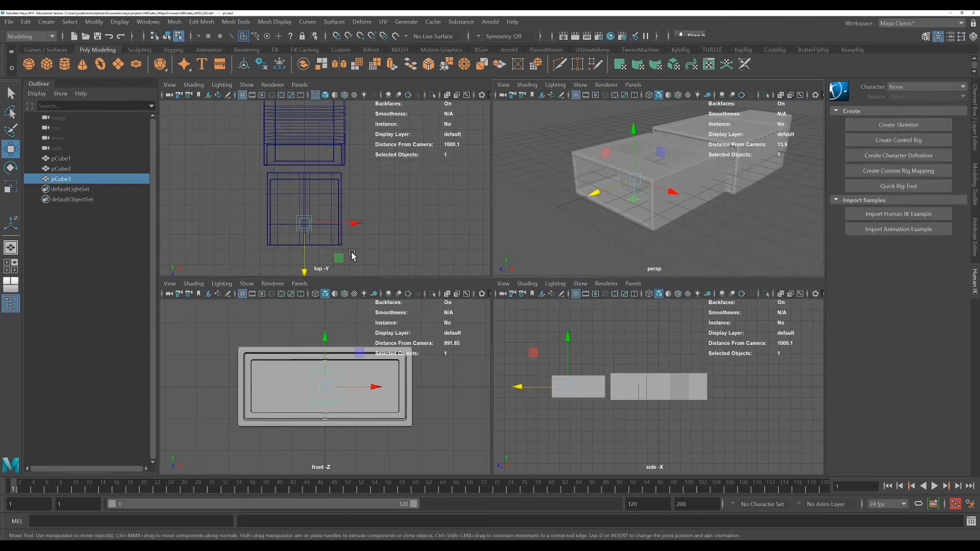
{"action": "left_click_drag", "start_coordinate": [305, 269], "coordinate": [305, 256]}
{"action": "key", "text": "r"}
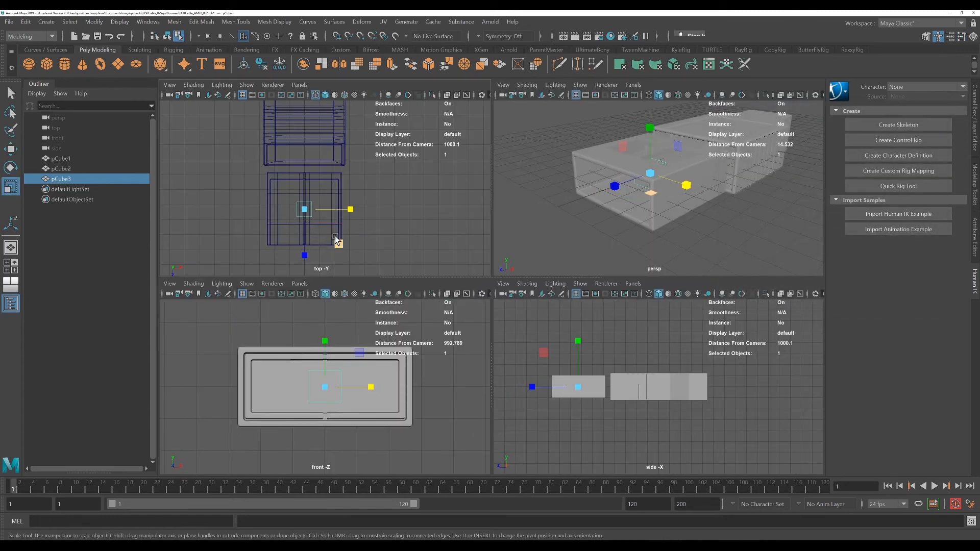
{"action": "left_click_drag", "start_coordinate": [352, 209], "coordinate": [516, 220]}
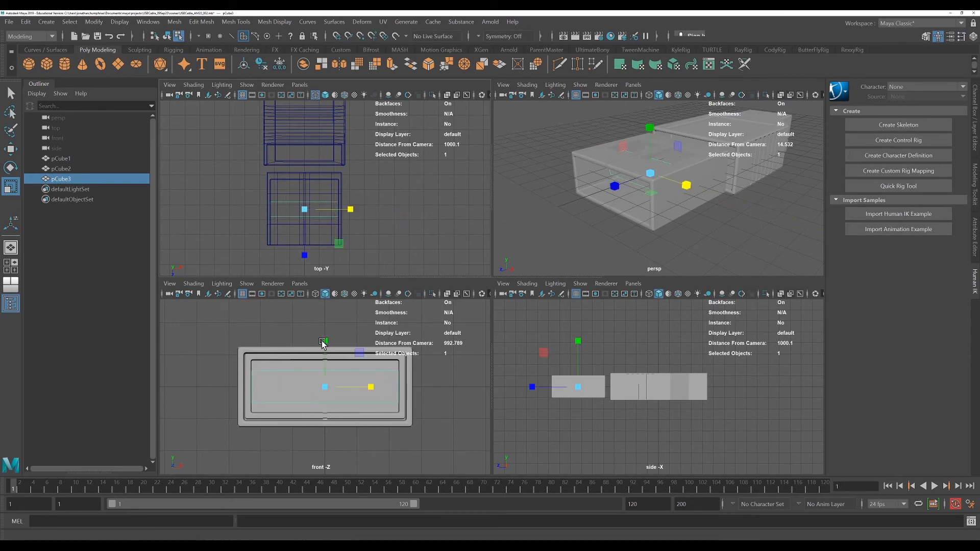
{"action": "mouse_move", "coordinate": [325, 339]}
{"action": "left_mouse_down"}
{"action": "mouse_move", "coordinate": [324, 358]}
{"action": "mouse_move", "coordinate": [327, 322]}
{"action": "left_mouse_up"}
{"action": "key", "text": "w"}
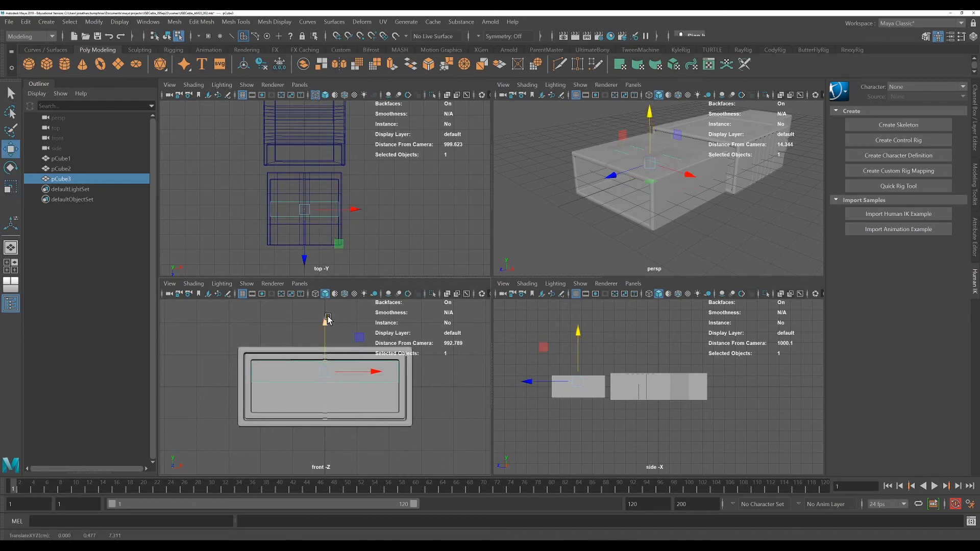
Step: Stretch the cube along Z to nearly the shell's length and shift it forward to about Z 7.47
{"action": "key", "text": "r"}
{"action": "left_click", "coordinate": [306, 262]}
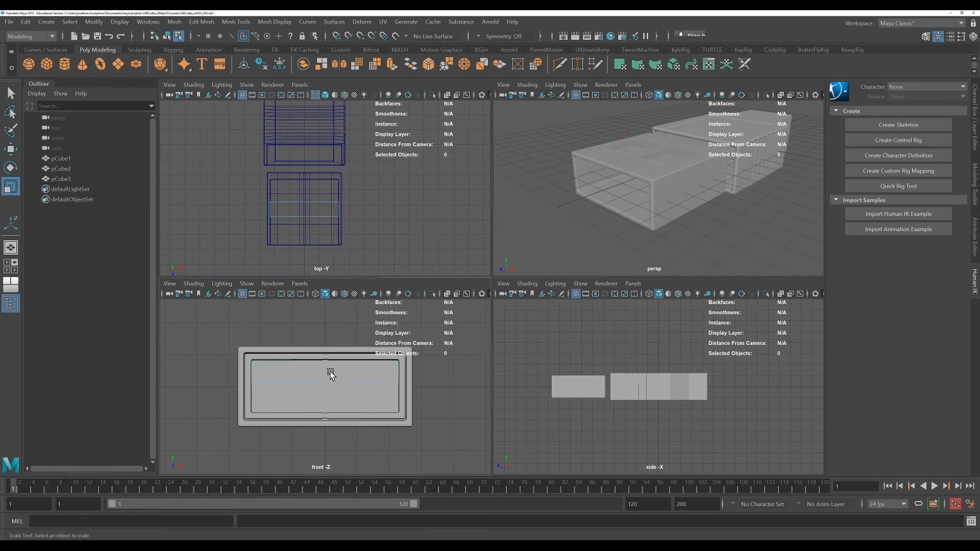
{"action": "key", "text": "s"}
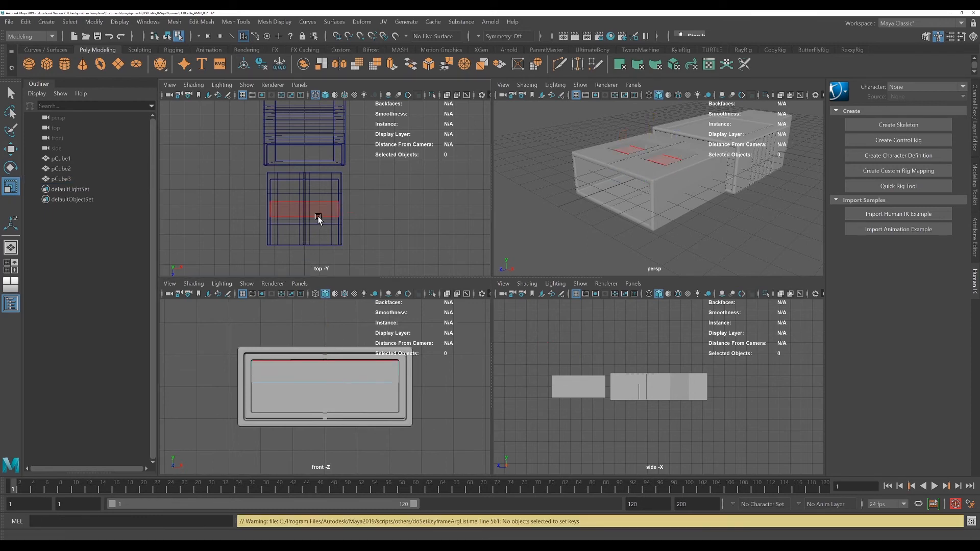
{"action": "right_click_drag", "start_coordinate": [326, 204], "coordinate": [314, 218]}
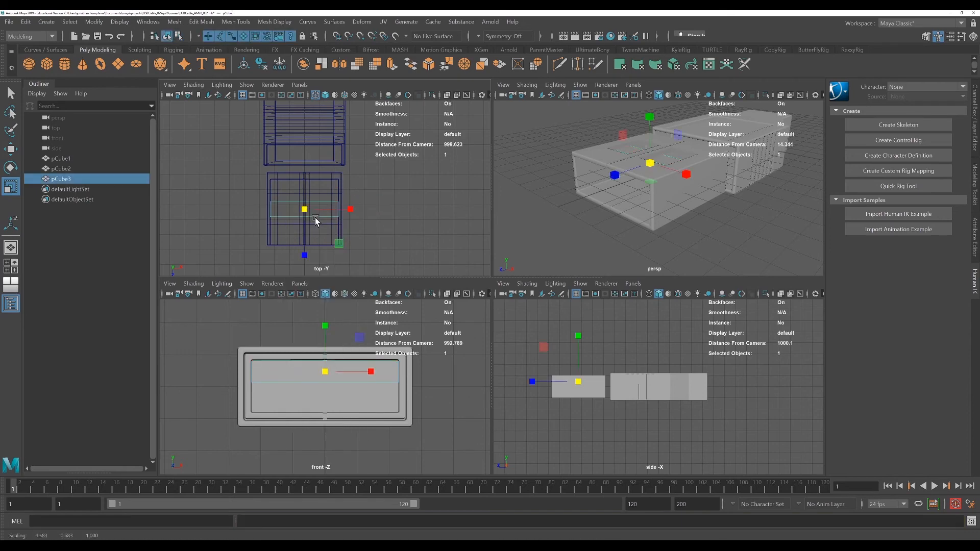
{"action": "left_click_drag", "start_coordinate": [304, 259], "coordinate": [307, 412]}
{"action": "key", "text": "w"}
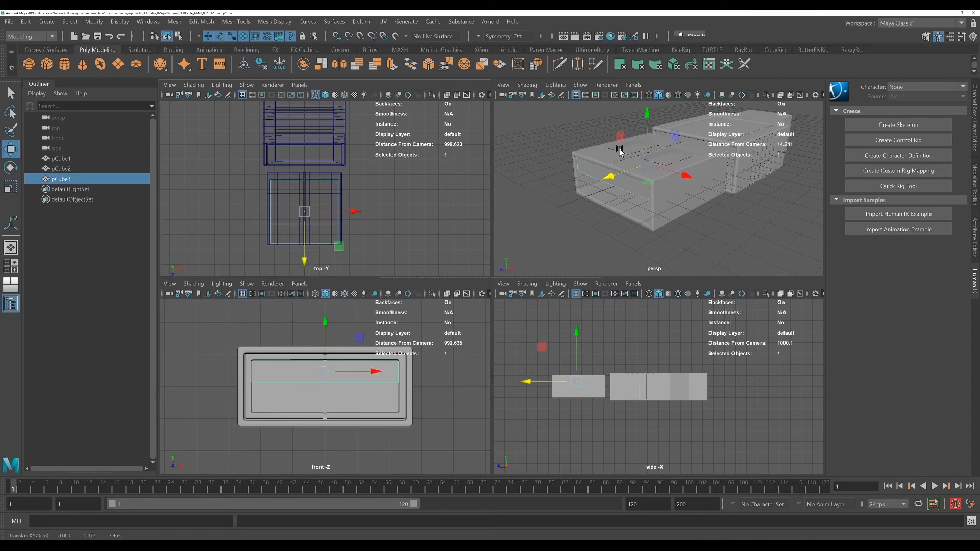
{"action": "left_click_drag", "start_coordinate": [305, 262], "coordinate": [303, 266]}
{"action": "key", "text": "space"}
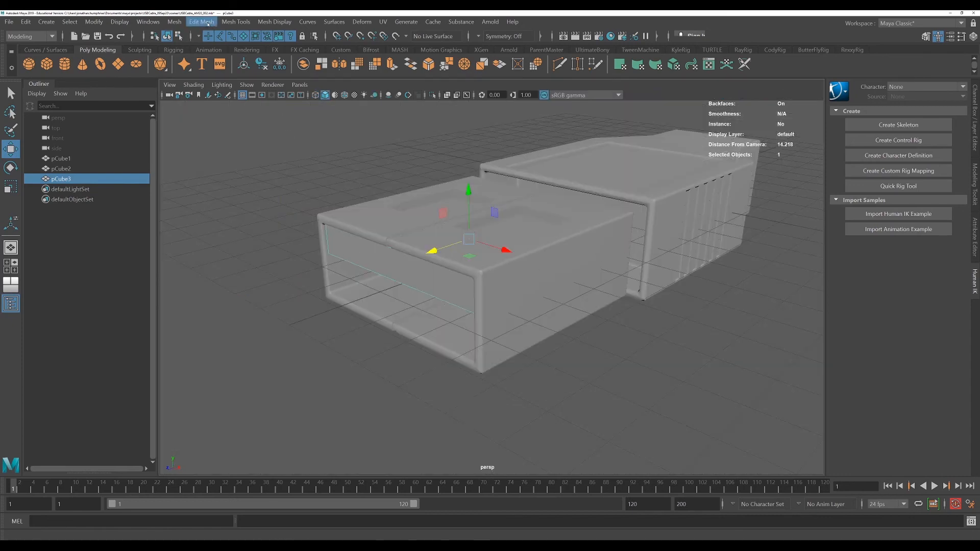
Step: Bevel the insert block's edges with 2 segments and a fraction of 0.2
{"action": "left_click", "coordinate": [208, 24]}
{"action": "left_click", "coordinate": [214, 56]}
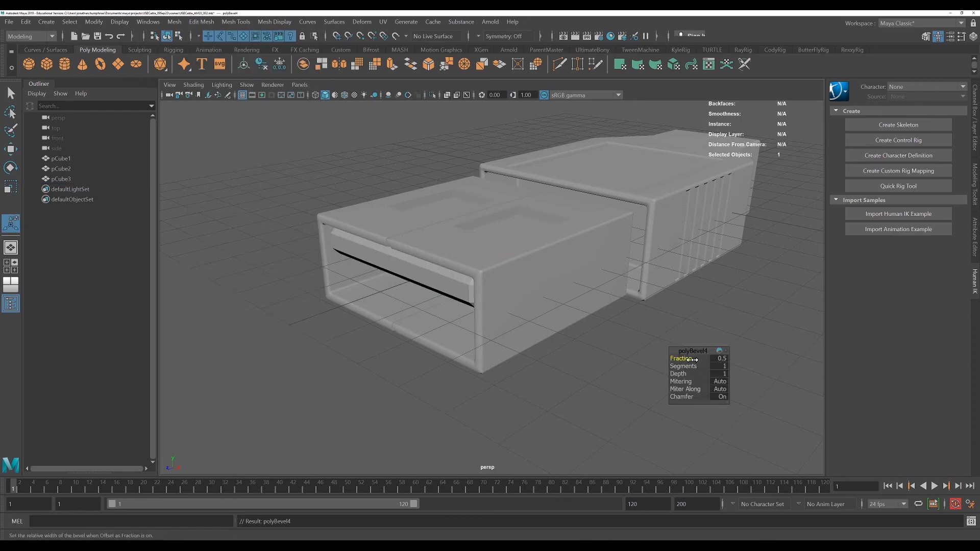
{"action": "left_click", "coordinate": [720, 366]}
{"action": "type", "text": "2"}
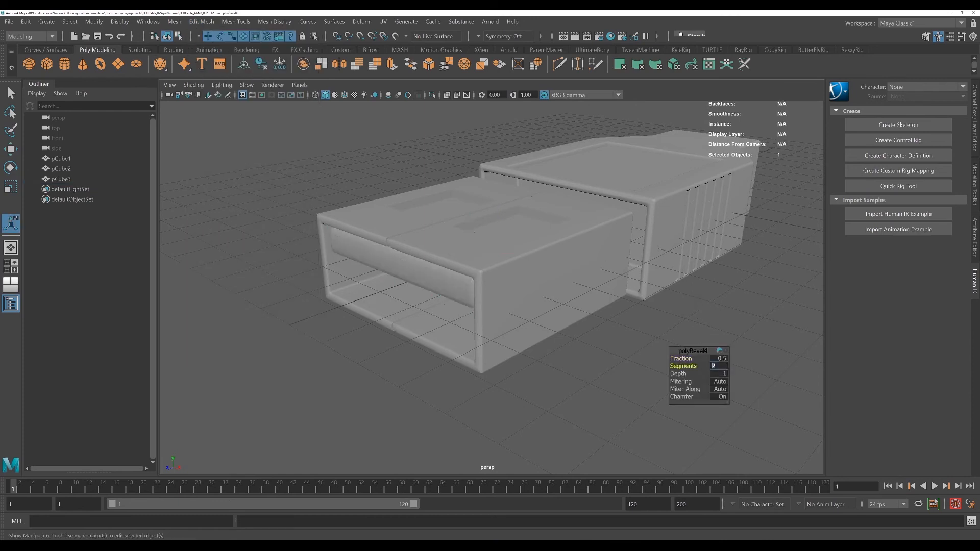
{"action": "key", "text": "Return"}
{"action": "left_click", "coordinate": [721, 359]}
{"action": "type", "text": ".3"}
{"action": "key", "text": "Return"}
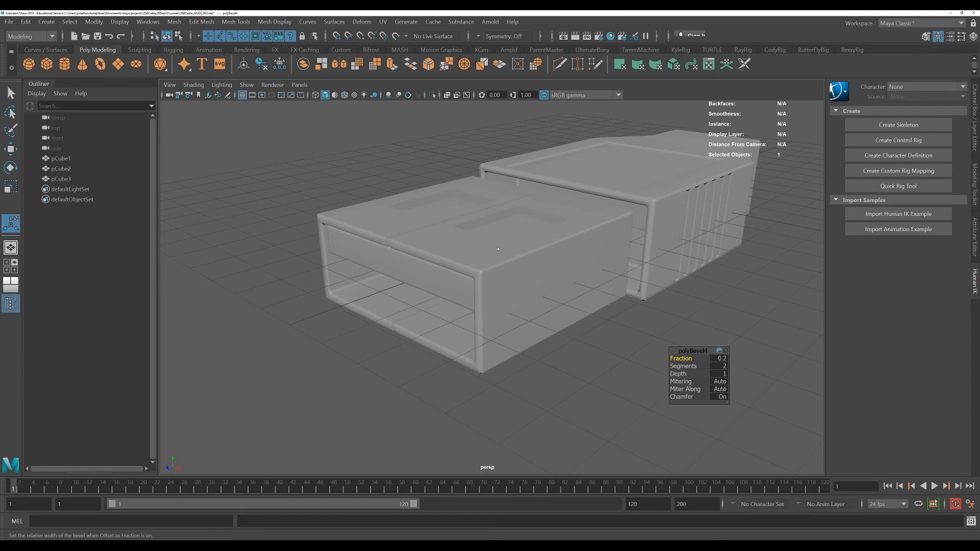
Step: Select the connector shell and insert block together and move them back along Z into the plug housing's opening
{"action": "right_click_drag", "start_coordinate": [498, 247], "coordinate": [550, 229]}
{"action": "left_click_drag", "start_coordinate": [305, 157], "coordinate": [361, 308]}
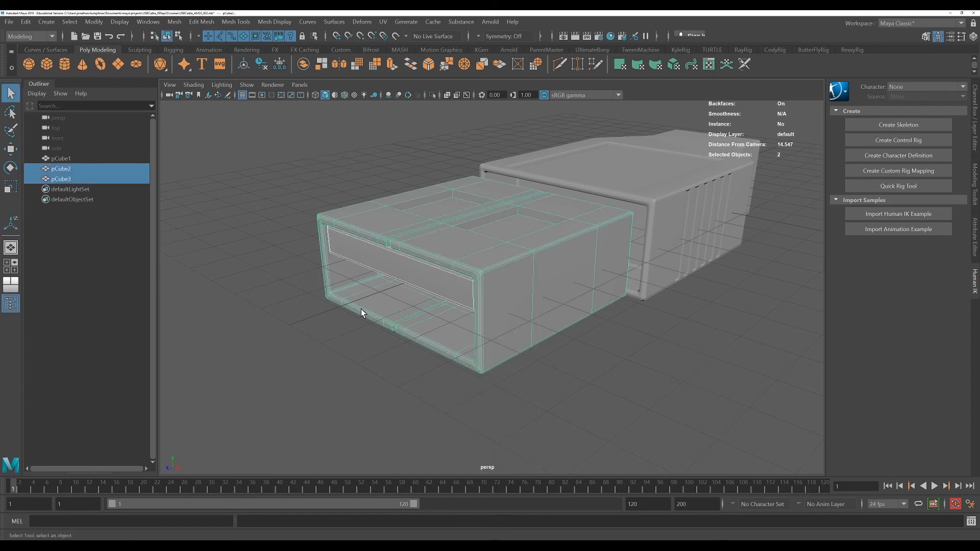
{"action": "key", "text": "w"}
{"action": "left_click_drag", "start_coordinate": [438, 269], "coordinate": [465, 256]}
{"action": "scroll", "coordinate": [669, 346], "scroll_direction": "down", "scroll_amount": 3}
{"action": "mouse_move", "coordinate": [614, 364]}
{"action": "left_mouse_down", "text": "alt"}
{"action": "mouse_move", "coordinate": [590, 366]}
{"action": "mouse_move", "coordinate": [582, 378]}
{"action": "mouse_move", "coordinate": [600, 360]}
{"action": "left_mouse_up", "text": "alt"}
{"action": "left_click", "coordinate": [695, 182]}
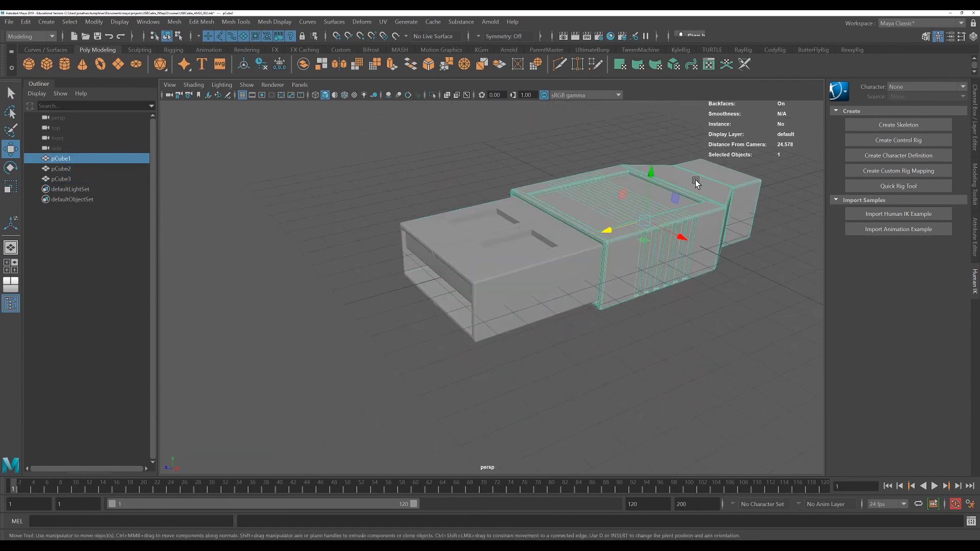
{"action": "middle_click_drag", "start_coordinate": [730, 314], "coordinate": [500, 408], "text": "alt"}
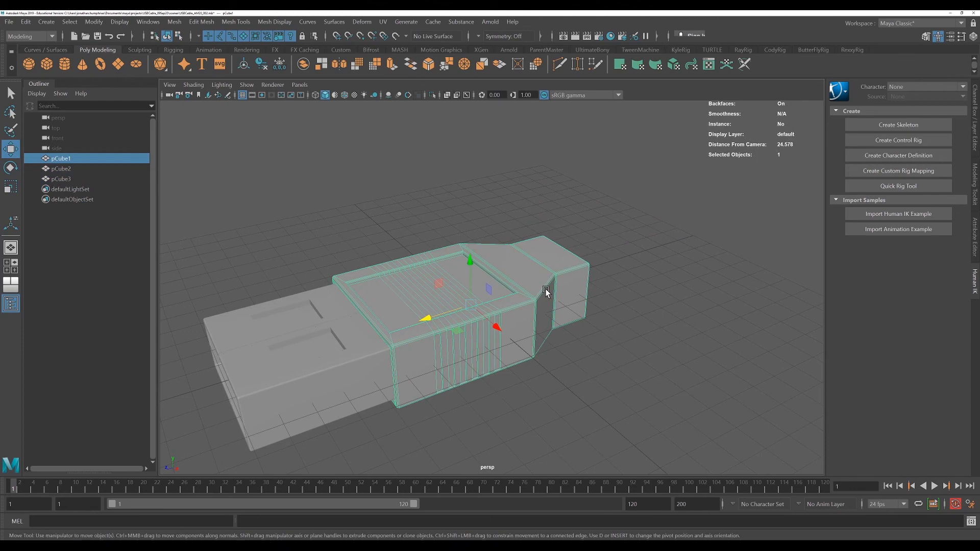
{"action": "left_click_drag", "start_coordinate": [618, 327], "coordinate": [664, 337], "text": "alt"}
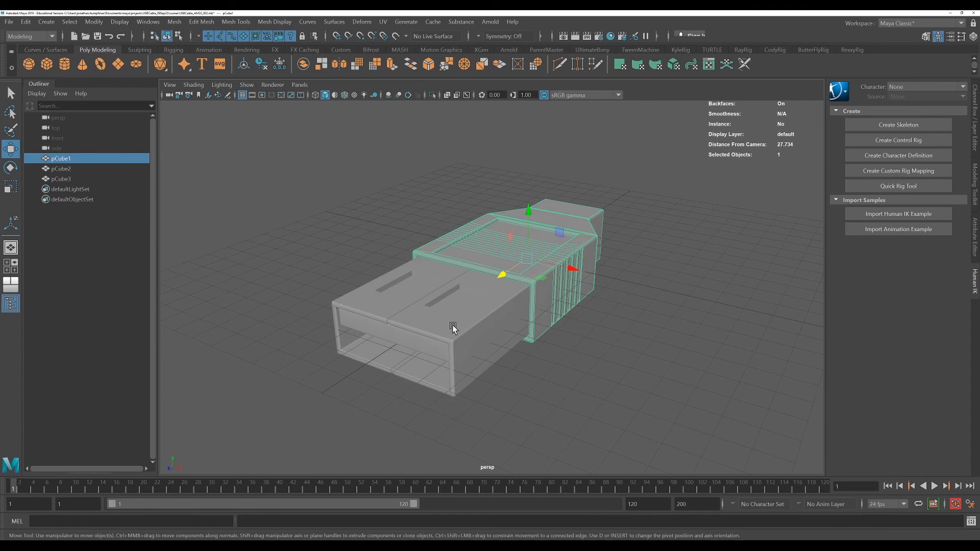
{"action": "scroll", "coordinate": [452, 326], "scroll_direction": "up", "scroll_amount": 6}
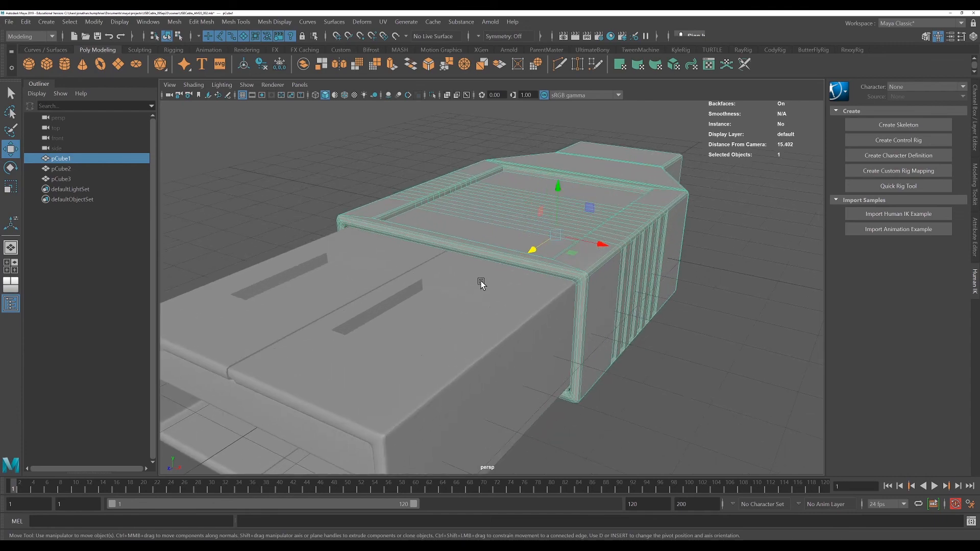
Step: Select the rim edges of both rectangular openings on the shell's upper face and bevel them
{"action": "left_click", "coordinate": [481, 281]}
{"action": "key", "text": "f"}
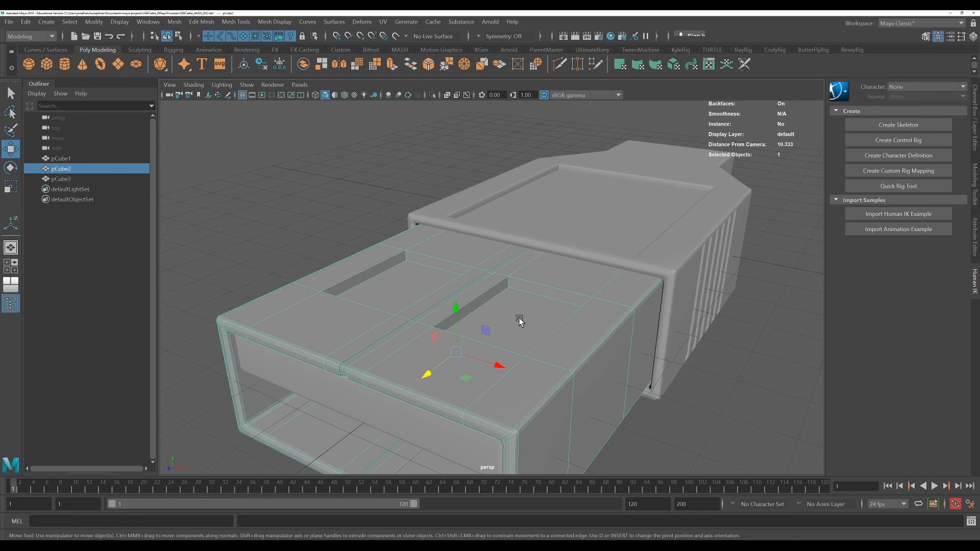
{"action": "scroll", "coordinate": [519, 320], "scroll_direction": "up", "scroll_amount": 3}
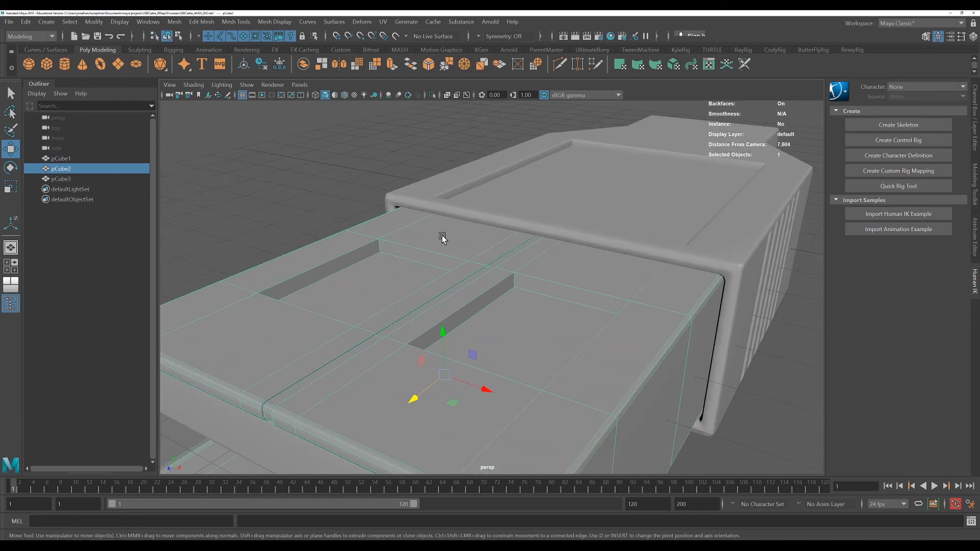
{"action": "right_click_drag", "start_coordinate": [442, 238], "coordinate": [437, 208]}
{"action": "left_click", "coordinate": [420, 244]}
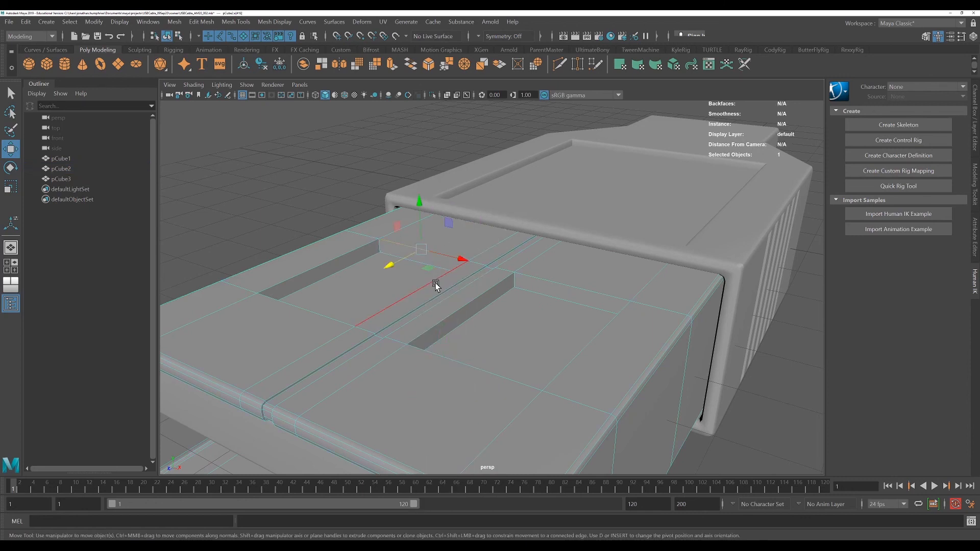
{"action": "left_click", "coordinate": [360, 303], "text": "shift"}
{"action": "left_click", "coordinate": [313, 312], "text": "shift"}
{"action": "double_click", "coordinate": [547, 275]}
{"action": "left_click", "coordinate": [201, 22]}
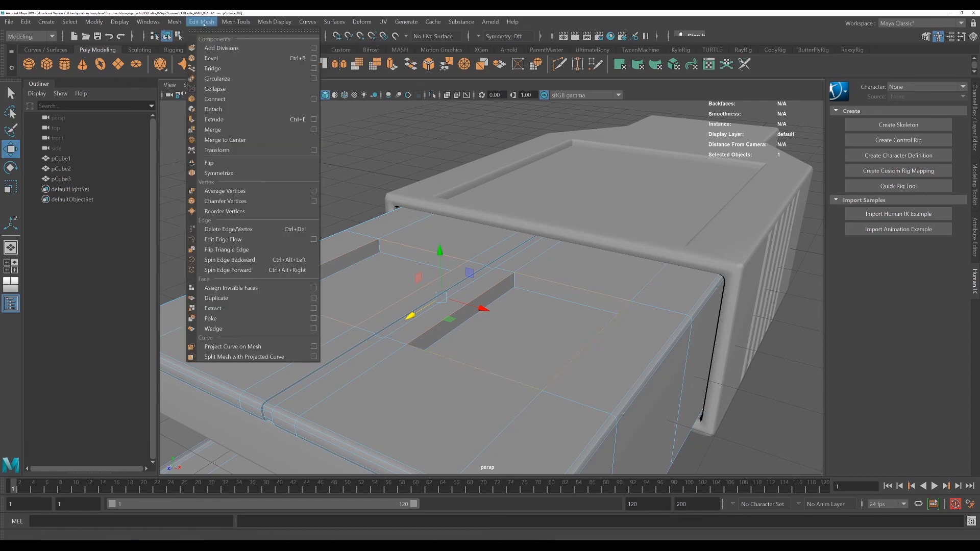
{"action": "left_click", "coordinate": [215, 51]}
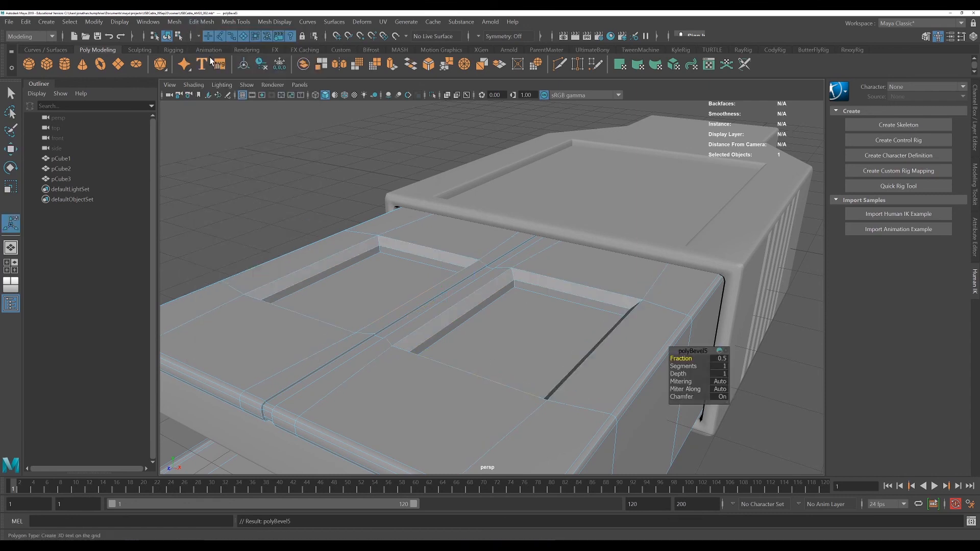
Step: Set the opening rims' bevel to 2 segments and a fraction of 0.3, and clear the selection
{"action": "left_click", "coordinate": [721, 366]}
{"action": "type", "text": "2"}
{"action": "key", "text": "Return"}
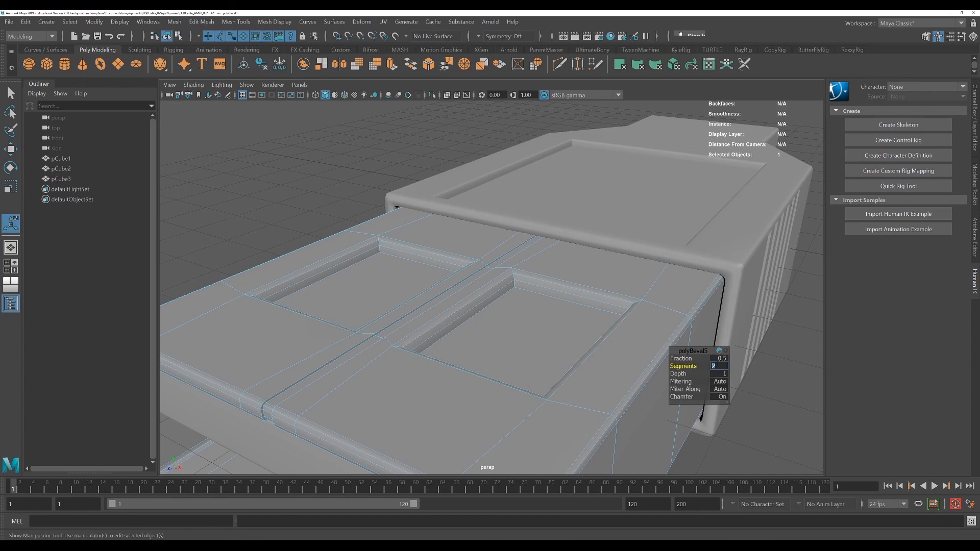
{"action": "left_click", "coordinate": [724, 358]}
{"action": "type", "text": ".3"}
{"action": "key", "text": "Return"}
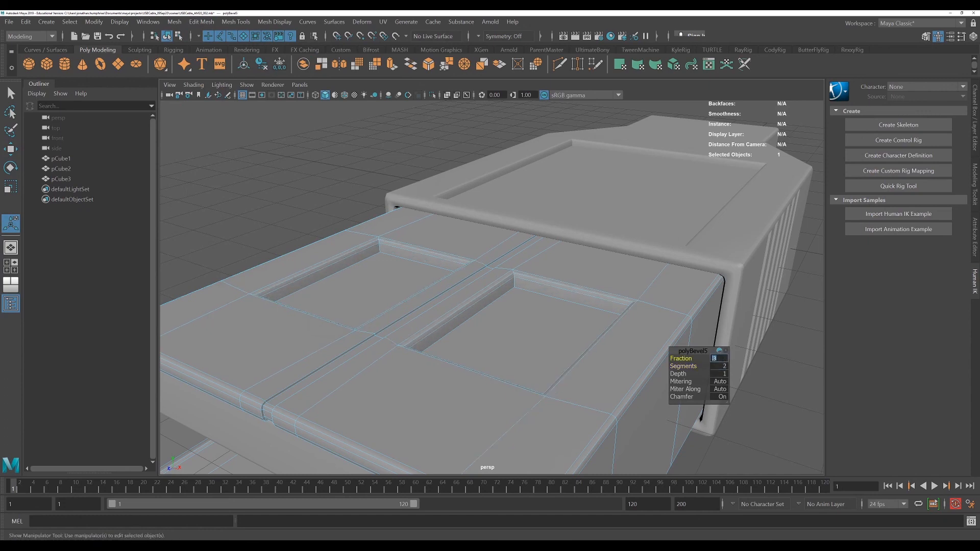
{"action": "left_click", "coordinate": [308, 163]}
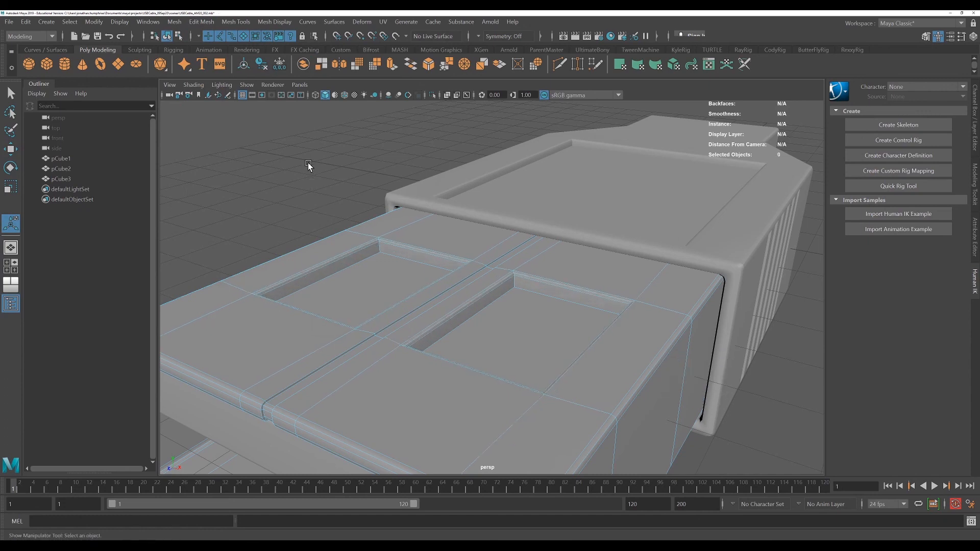